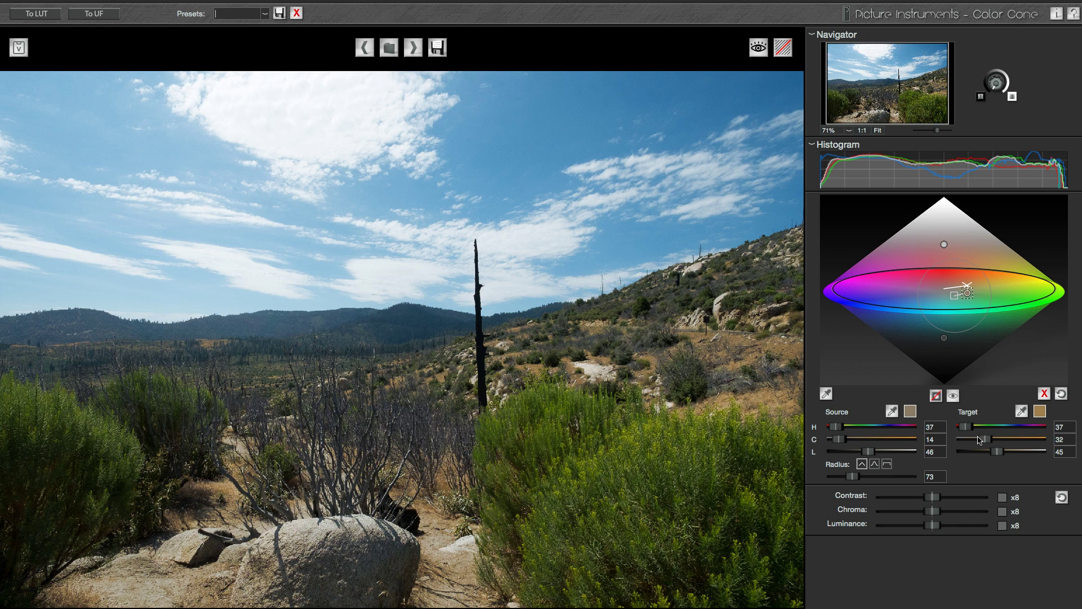
# Step: Sample the blue sky as a new color point and set its target luminance to 50
pyautogui.click(826, 394)
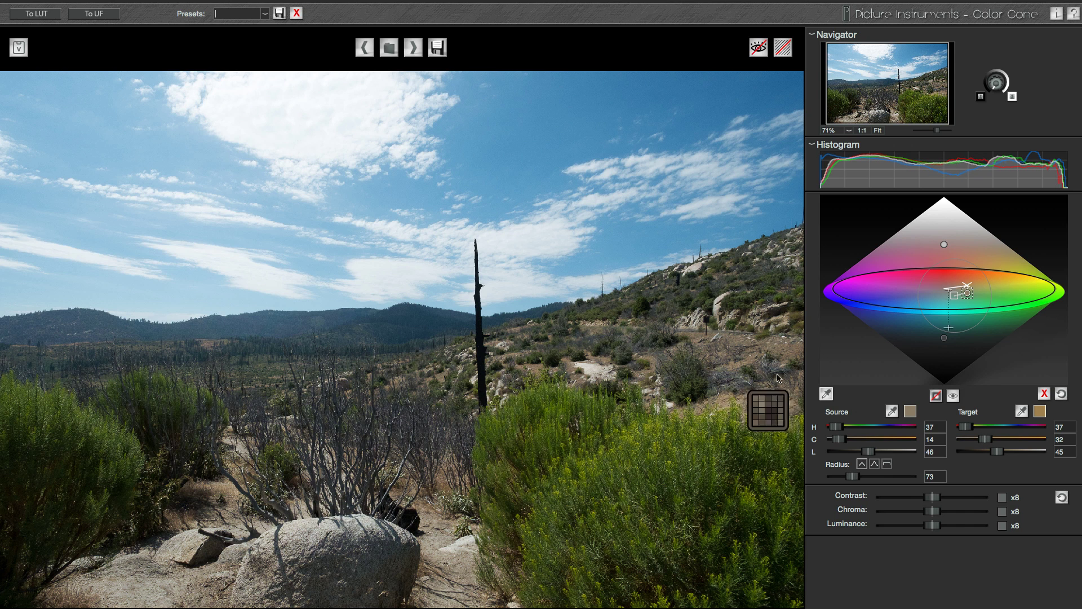
pyautogui.click(48, 92)
pyautogui.moveTo(1017, 451); pyautogui.dragTo(1001, 455)
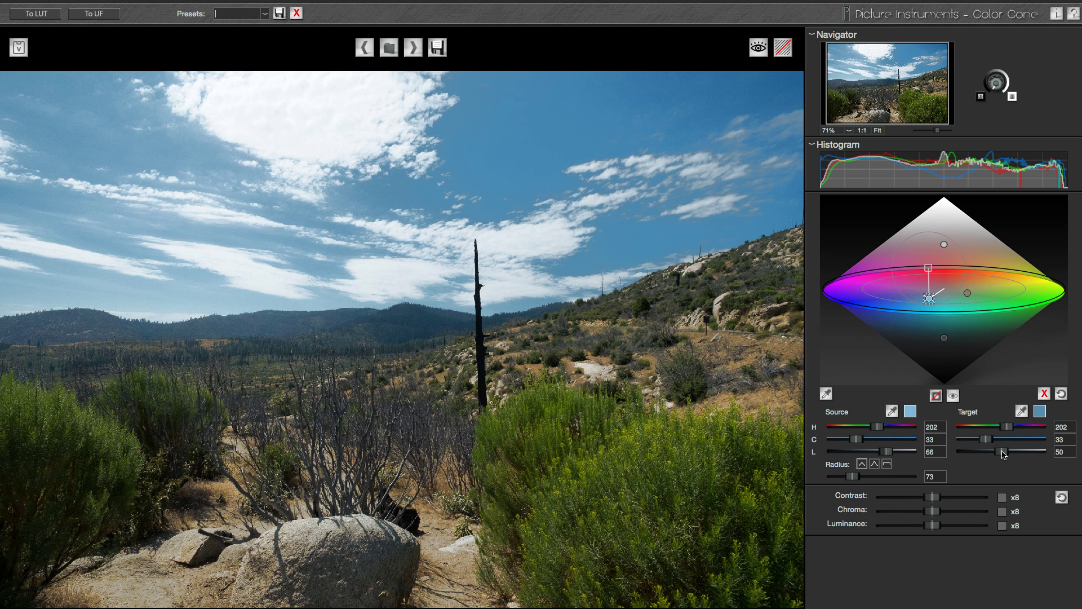
# Step: Sample a dark green from the large bush as a new color point and set its target chroma to 49
pyautogui.click(826, 395)
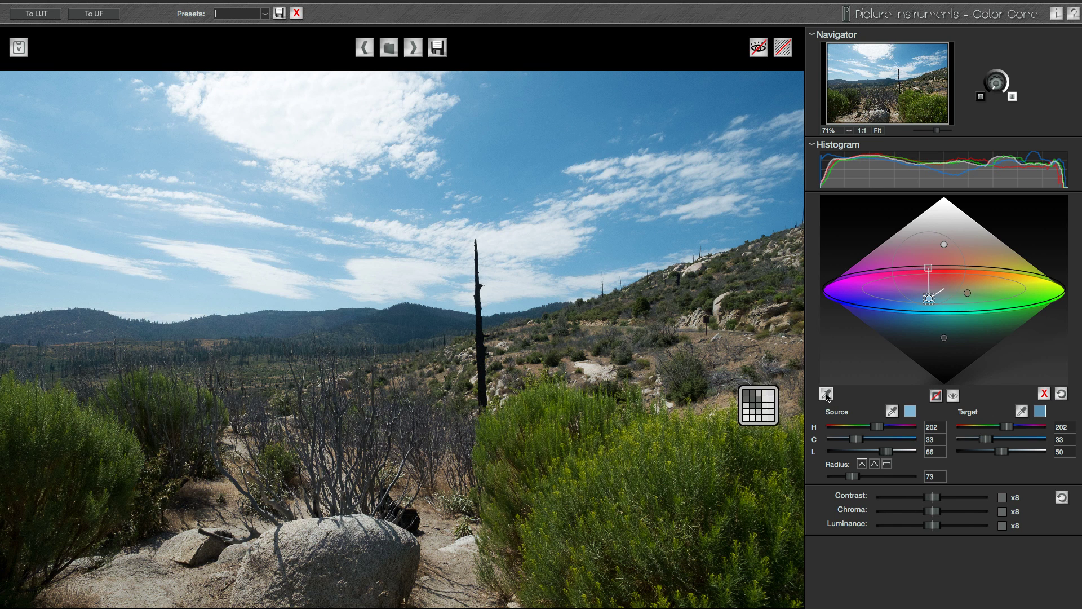
pyautogui.click(657, 447)
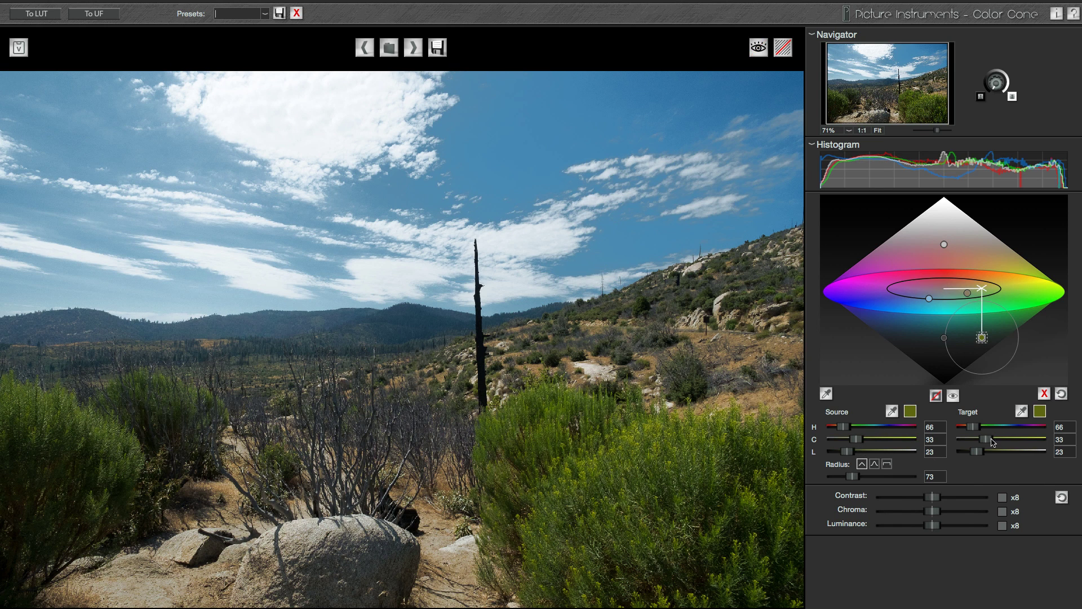
pyautogui.moveTo(992, 442); pyautogui.dragTo(1003, 442)
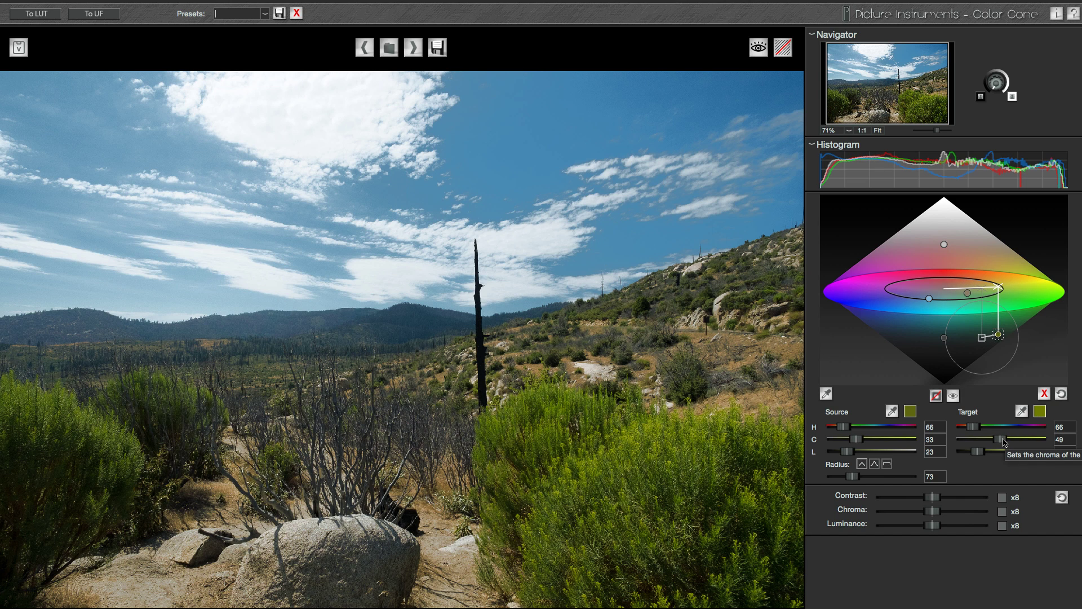
# Step: Delete the green bush color point and the blue sky color point
pyautogui.click(1044, 394)
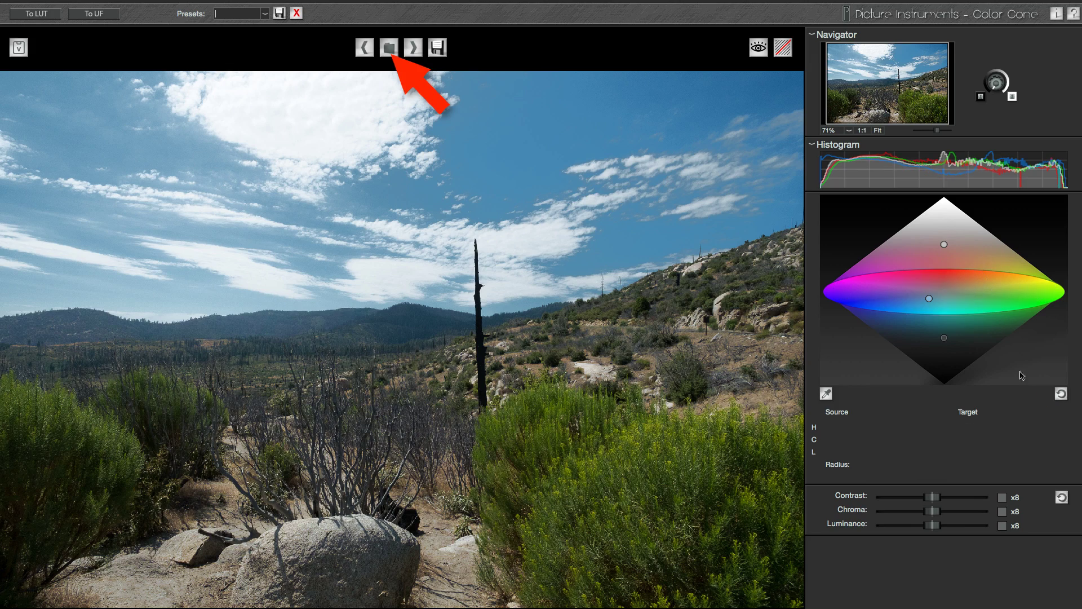
pyautogui.click(934, 303)
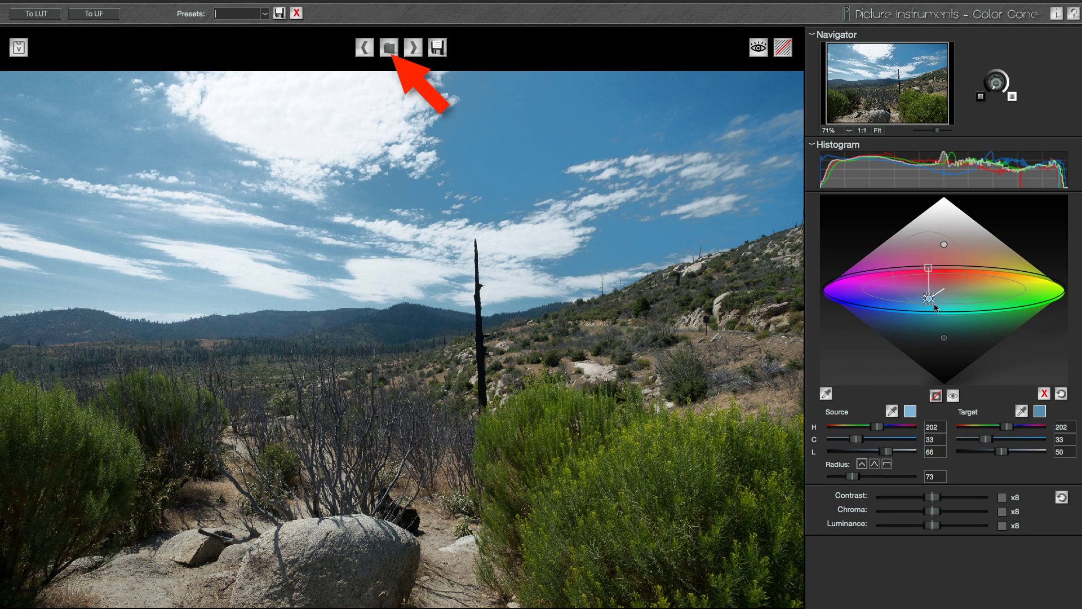
pyautogui.click(1044, 394)
# Step: Switch to Premiere Pro and play the Road.mov sequence, stopping at 00;00;03;16
pyautogui.press('super+Tab')
pyautogui.press('super+Tab')
pyautogui.press('super+Tab')
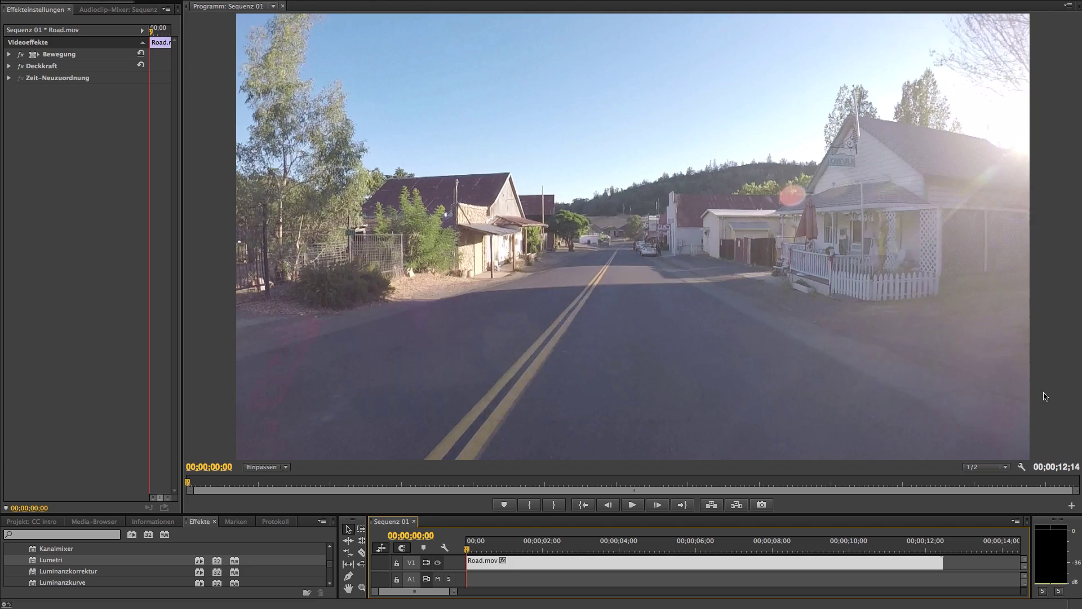
pyautogui.press('space')
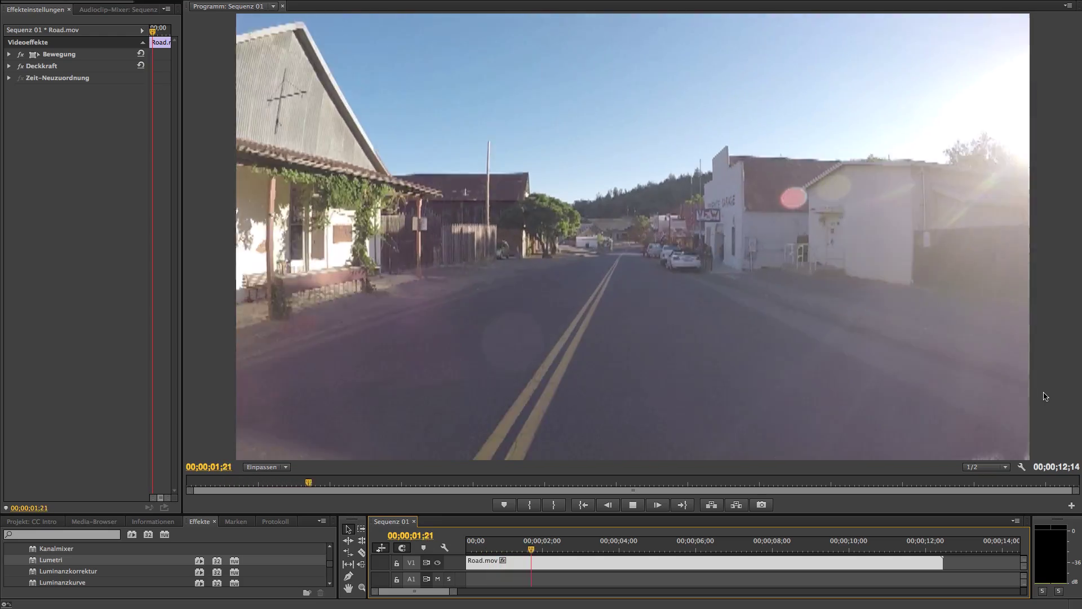
pyautogui.press('space')
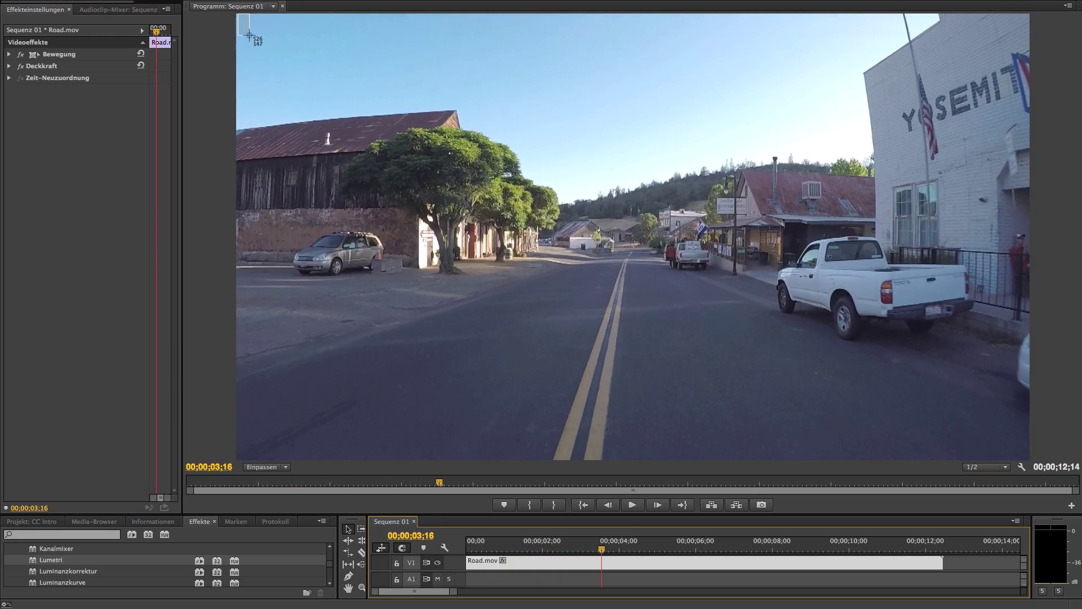
# Step: Capture the full video frame from the program monitor to the clipboard and load it as the image in Color Cone
pyautogui.moveTo(237, 13); pyautogui.dragTo(1029, 462)
pyautogui.press('super+Tab')
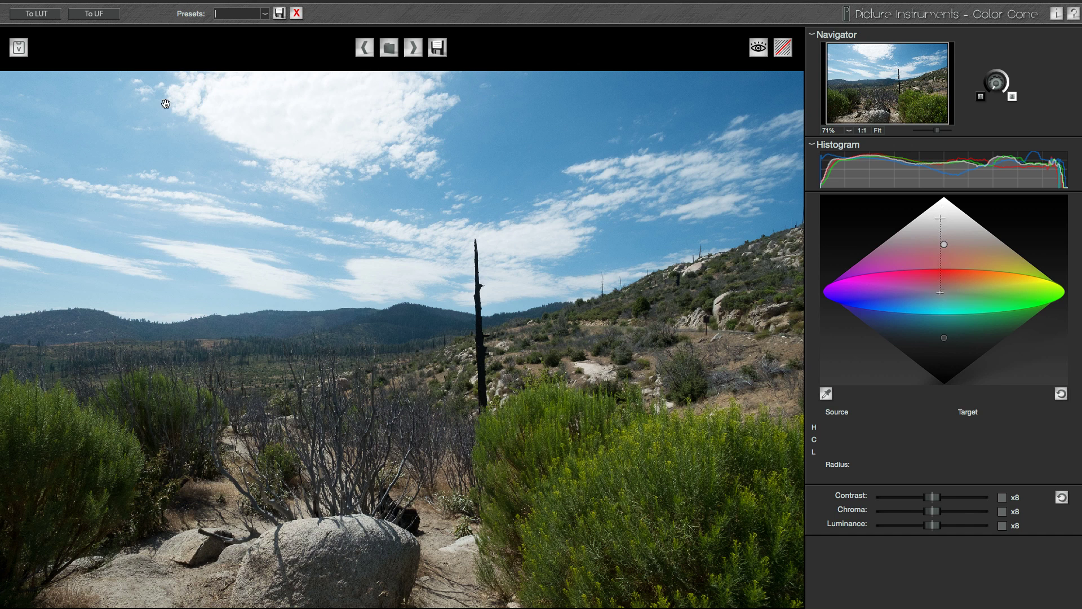
pyautogui.click(19, 48)
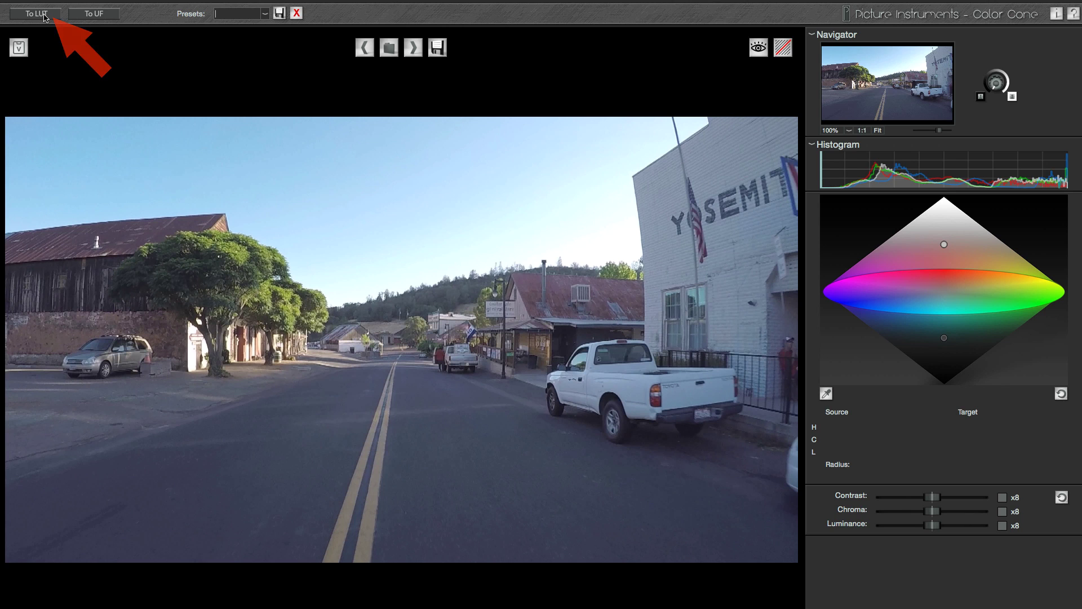
# Step: Look at the LUT export dialog without saving, and revisit the clip in Premiere Pro before returning to Color Cone
pyautogui.click(37, 13)
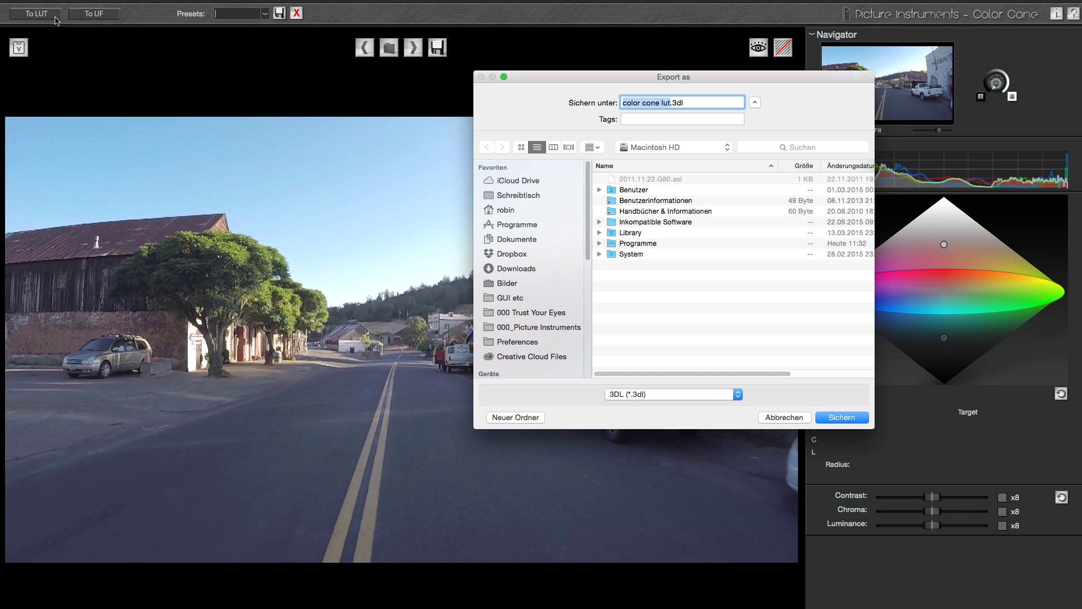
pyautogui.click(767, 420)
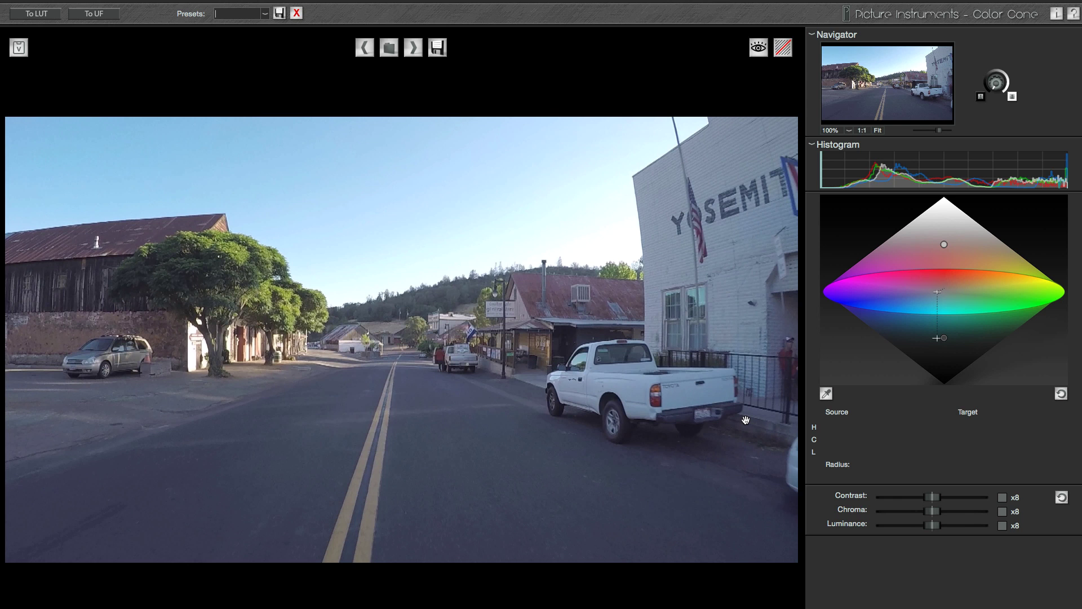
pyautogui.press('super+Tab')
pyautogui.press('super+Tab')
pyautogui.press('super+Tab')
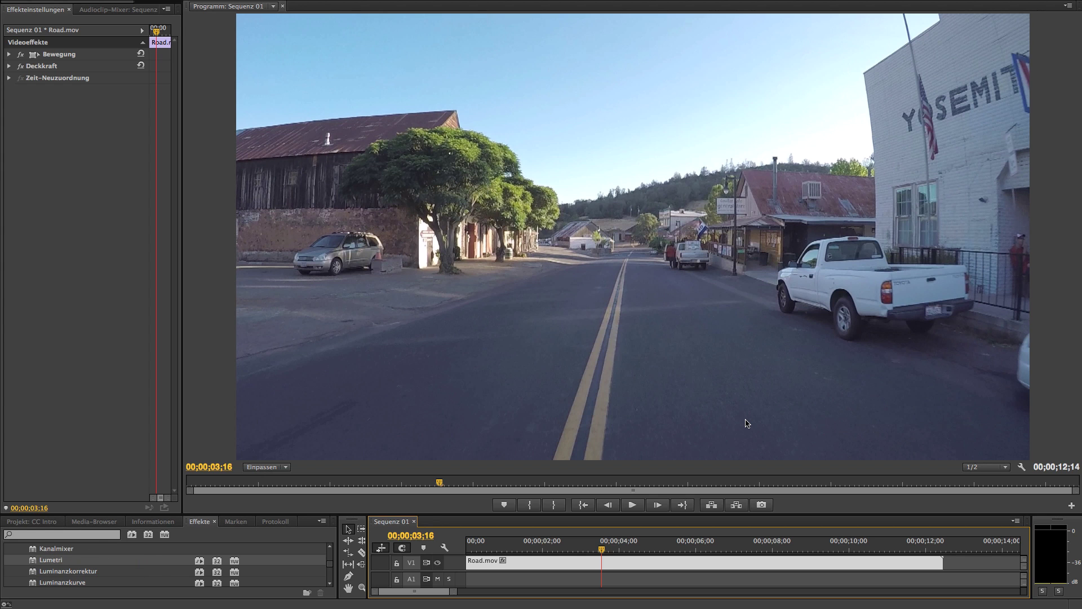
pyautogui.press('super+Tab')
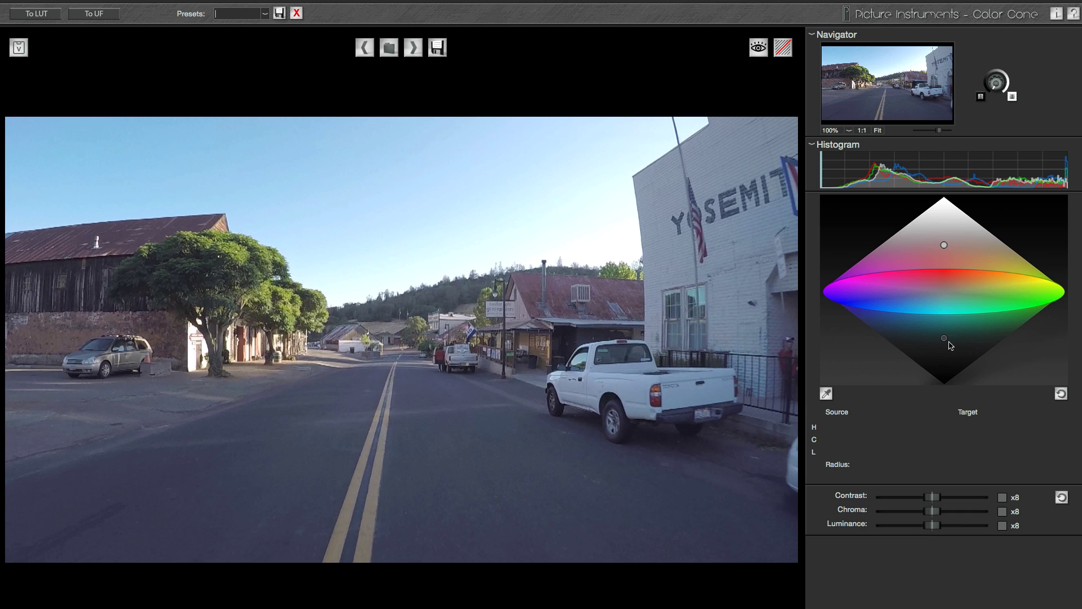
# Step: Tint the neutral shadow point blue with target hue 249, chroma 15 and luminance 24
pyautogui.click(944, 338)
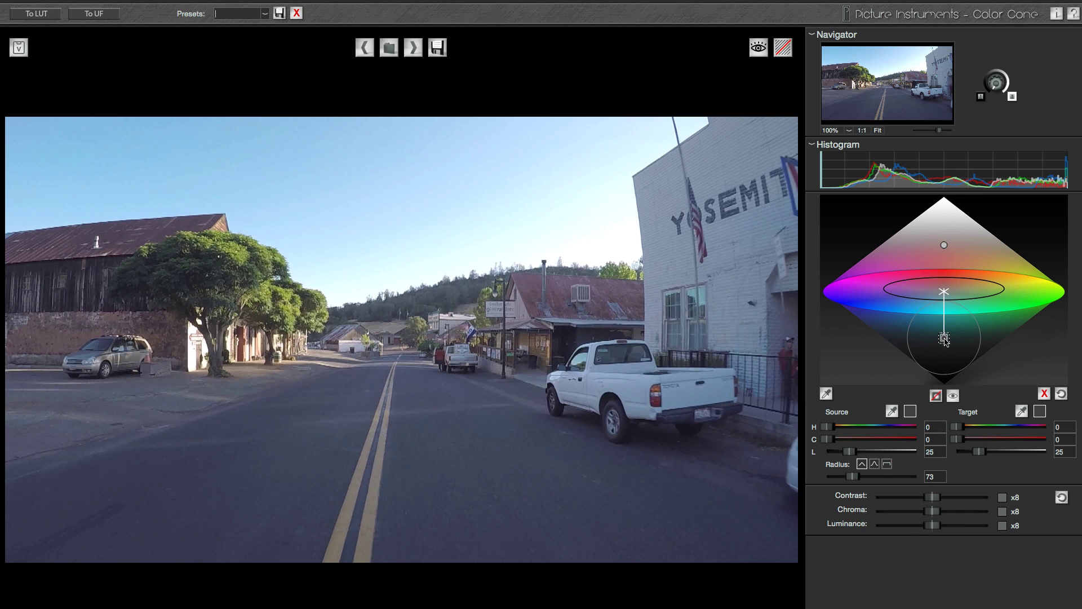
pyautogui.moveTo(958, 439)
pyautogui.mouseDown()
pyautogui.moveTo(974, 440)
pyautogui.moveTo(967, 428)
pyautogui.moveTo(1019, 432)
pyautogui.mouseUp()
# Step: Tint the neutral highlight point with radius 140 and target hue 41, and reset all color points
pyautogui.click(944, 245)
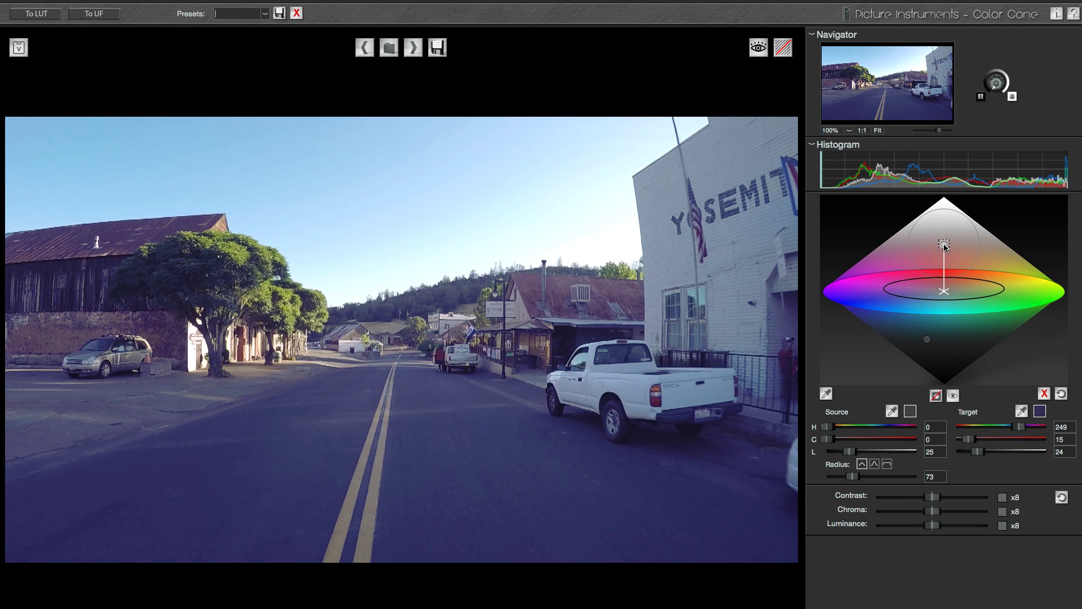
pyautogui.moveTo(851, 477); pyautogui.dragTo(875, 477)
pyautogui.moveTo(959, 439)
pyautogui.mouseDown()
pyautogui.moveTo(992, 444)
pyautogui.moveTo(970, 430)
pyautogui.mouseUp()
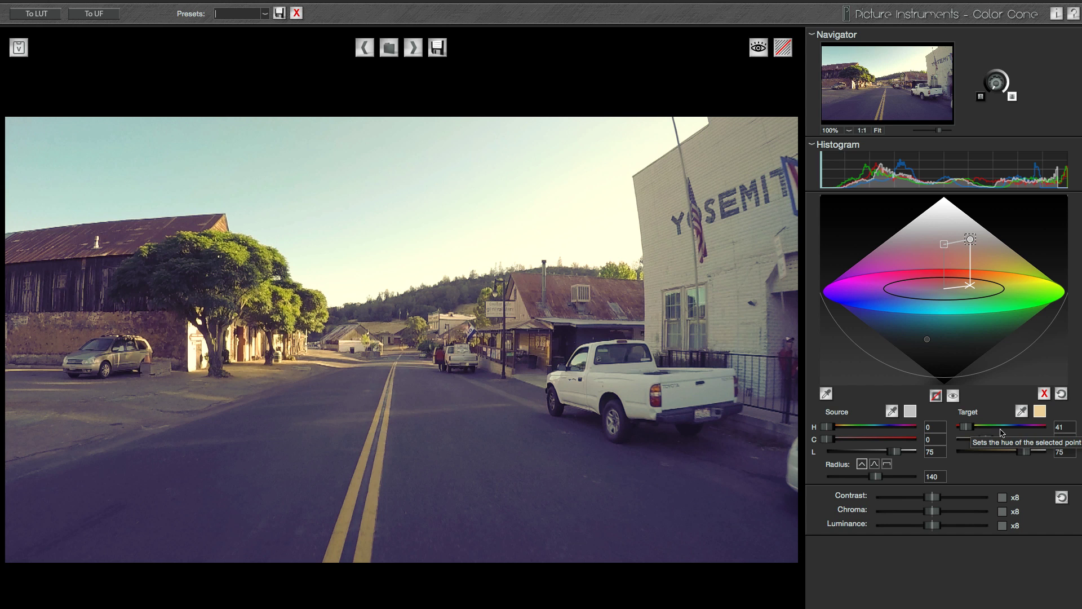
pyautogui.click(1061, 394)
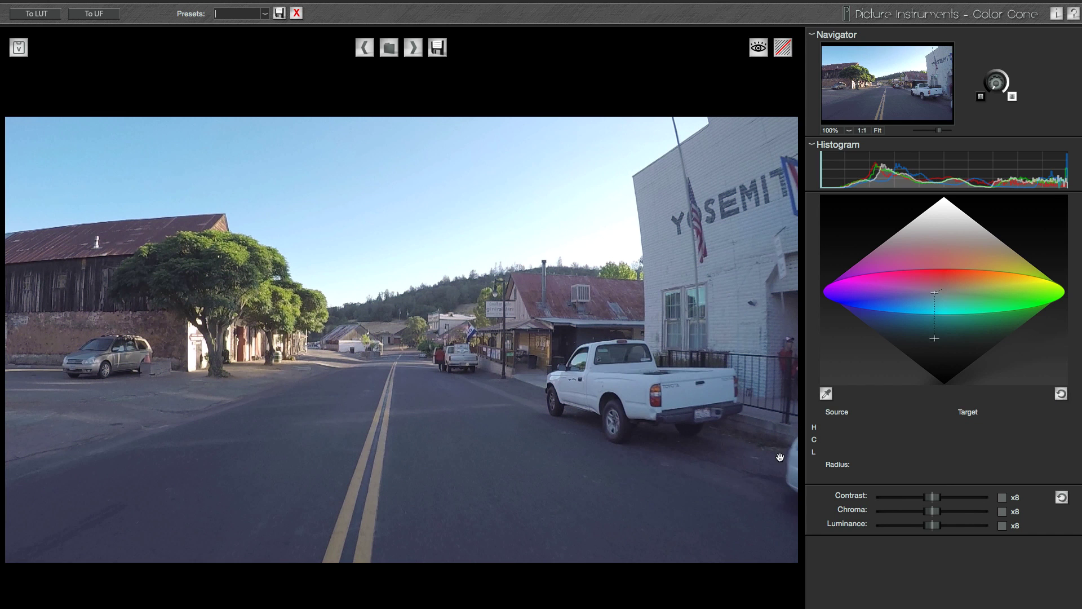
# Step: Sample the grey-blue road surface as a new color point and set its radius to 74, keeping the first falloff type
pyautogui.click(827, 394)
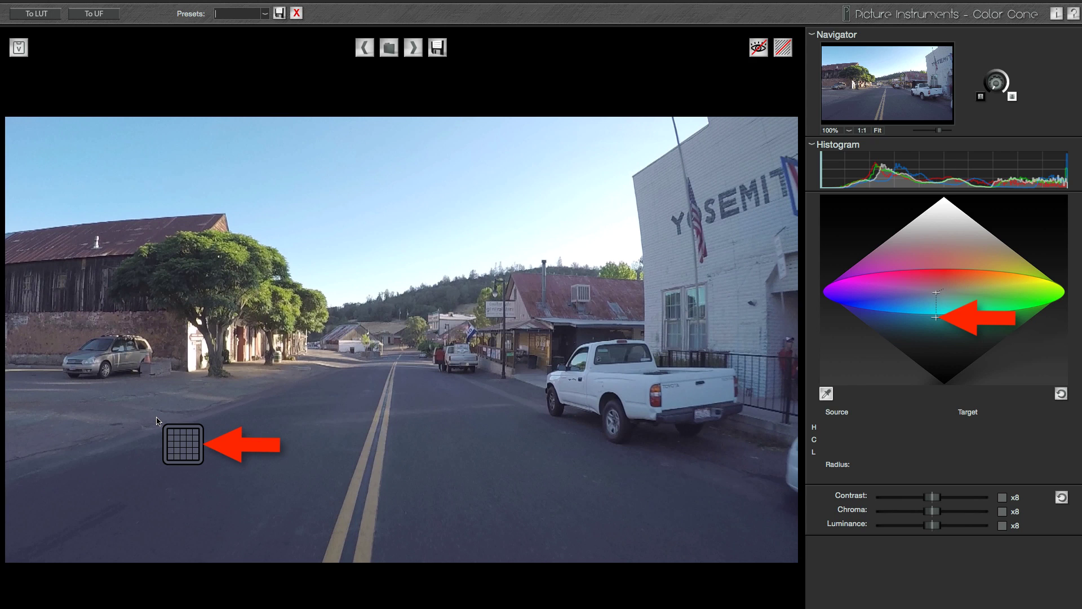
pyautogui.click(157, 420)
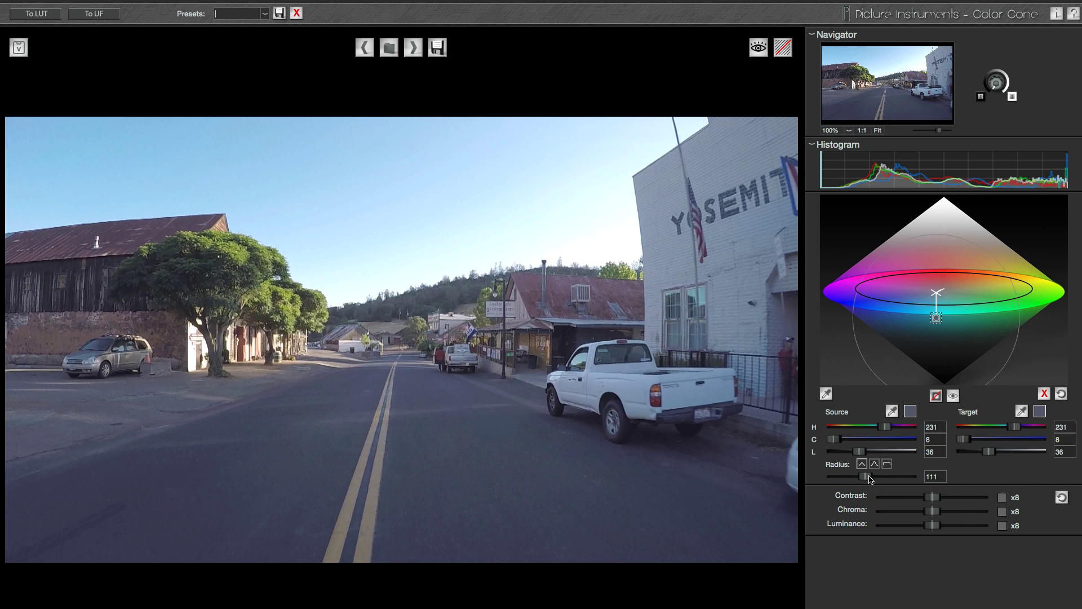
pyautogui.moveTo(857, 479); pyautogui.dragTo(847, 480)
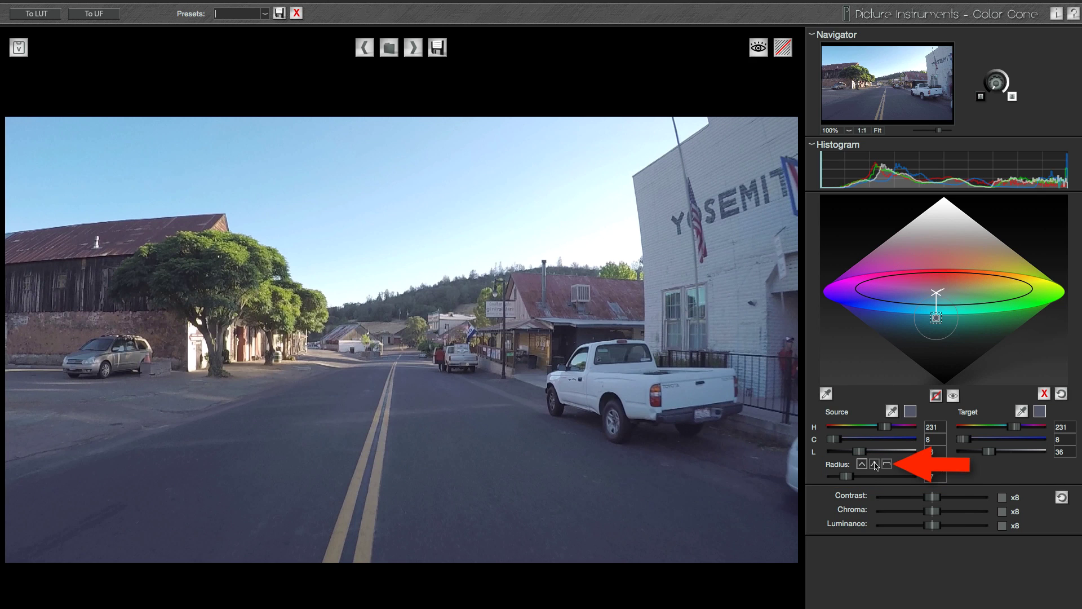
pyautogui.click(875, 465)
pyautogui.click(863, 465)
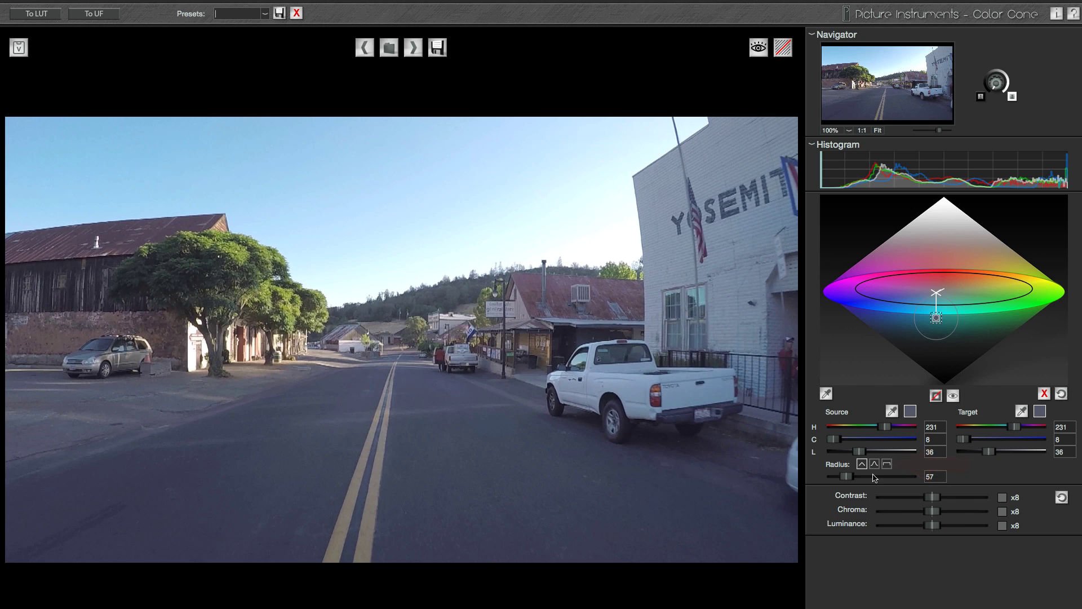
pyautogui.moveTo(847, 480); pyautogui.dragTo(855, 479)
# Step: Using the affected-colors mask, refine the road point to source 230/9/35 and radius 72, and set its target to hue 30, chroma 15, luminance 26
pyautogui.click(936, 396)
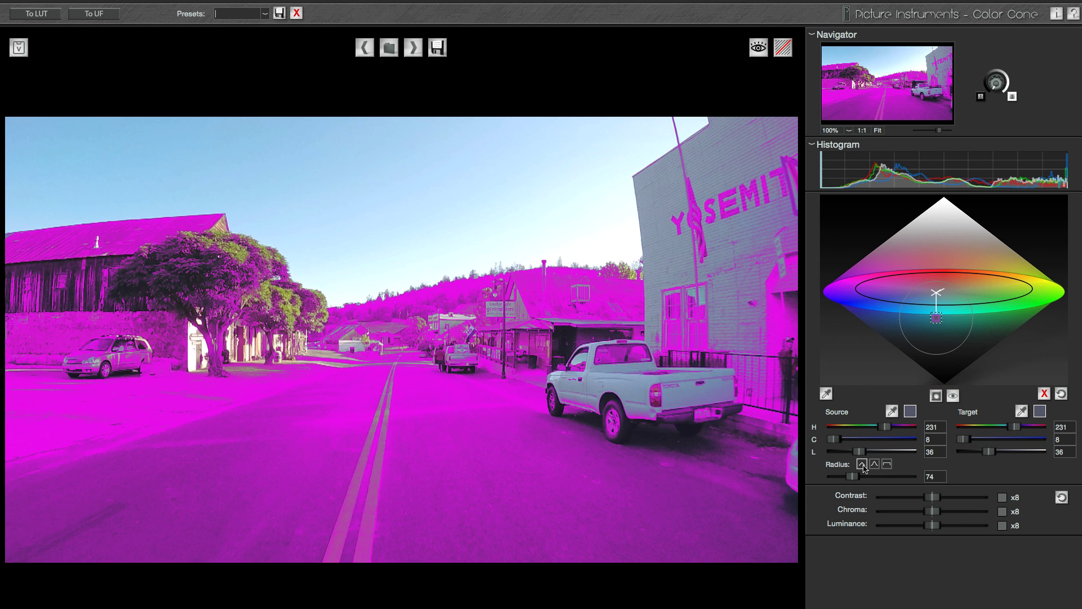
pyautogui.moveTo(855, 476); pyautogui.dragTo(855, 477)
pyautogui.press('Return')
pyautogui.click(937, 397)
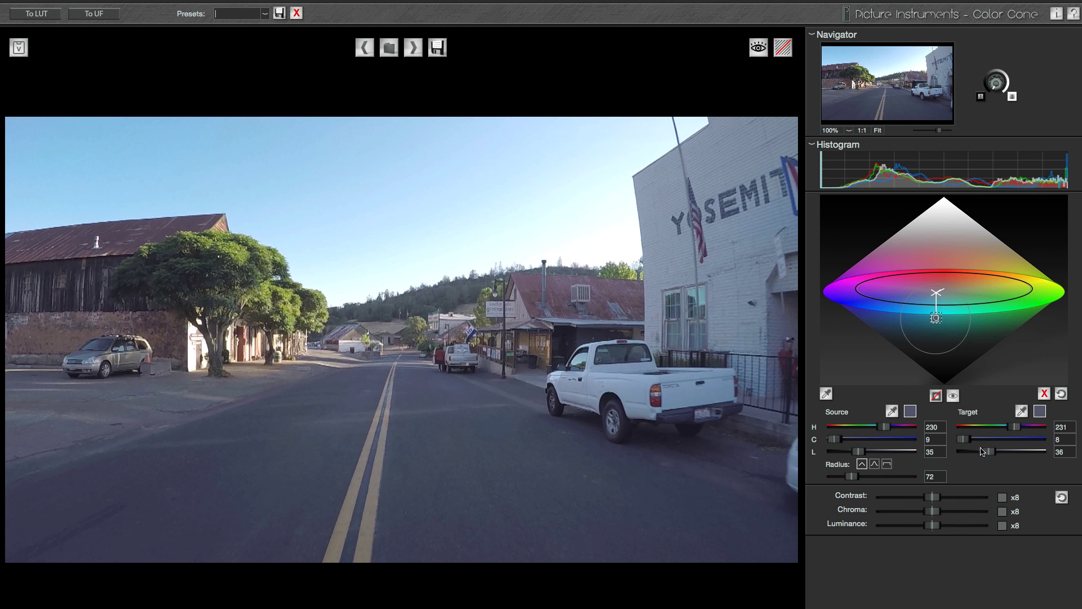
pyautogui.moveTo(987, 453); pyautogui.dragTo(965, 431)
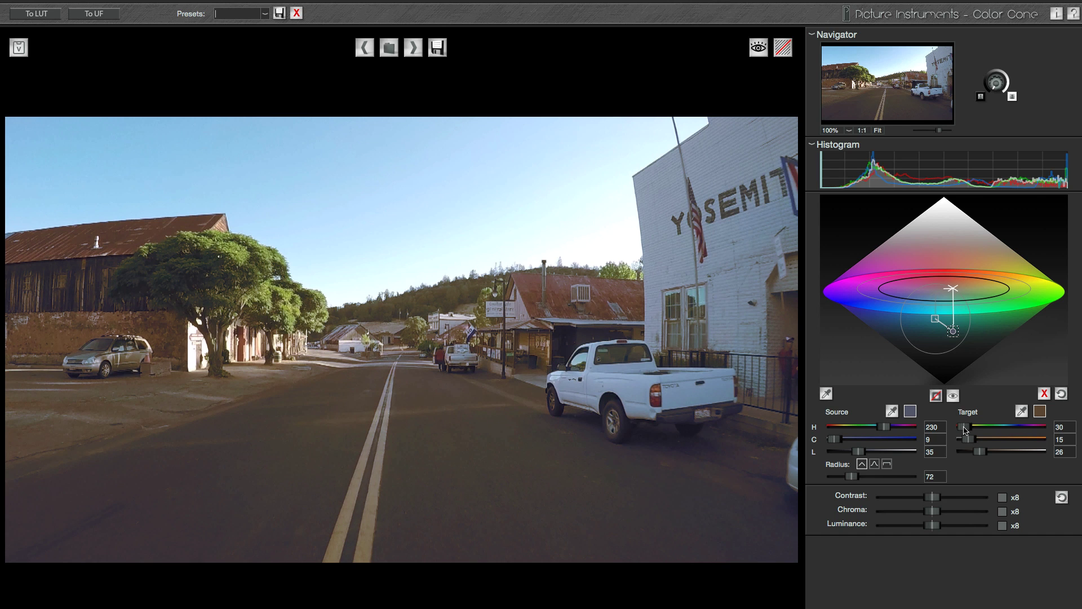
# Step: Sample the blue sky above the barn as a color point and set its target to chroma 67 and luminance 58
pyautogui.click(827, 393)
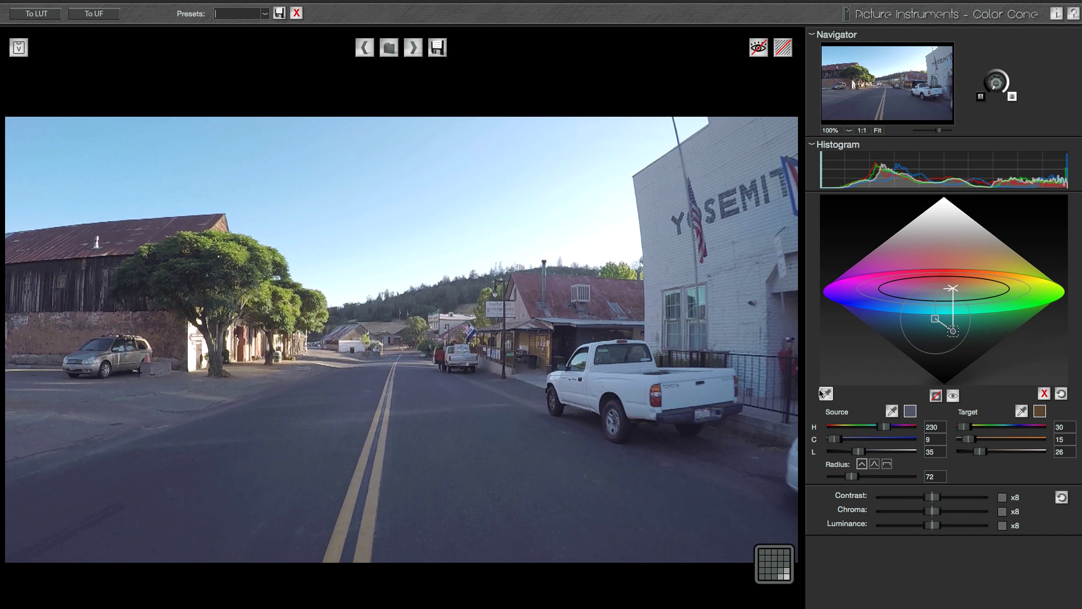
pyautogui.click(108, 122)
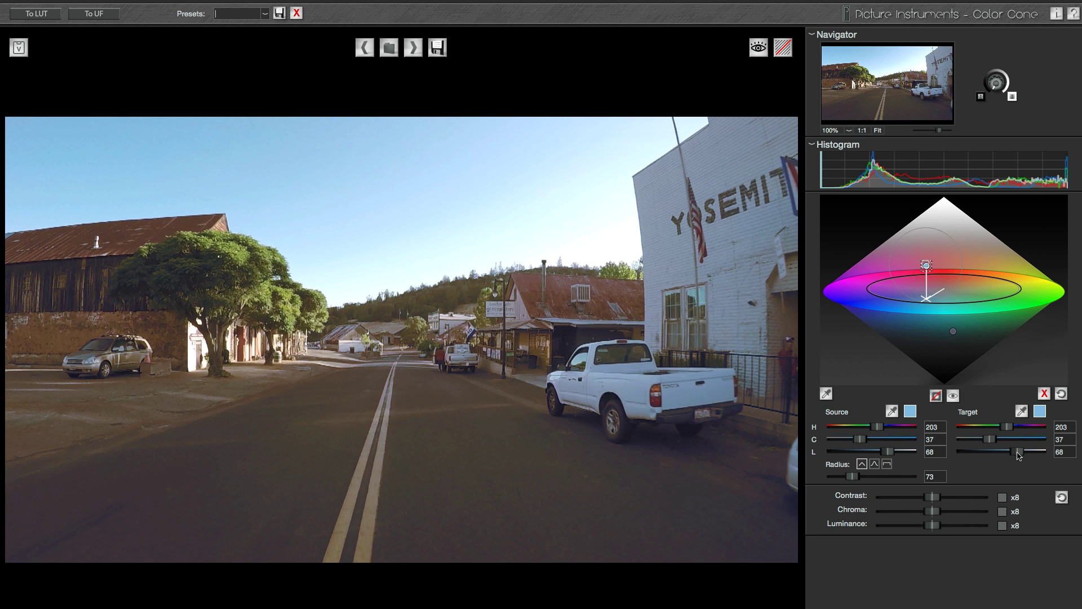
pyautogui.moveTo(1019, 453)
pyautogui.mouseDown()
pyautogui.moveTo(1046, 456)
pyautogui.moveTo(1009, 455)
pyautogui.moveTo(997, 440)
pyautogui.moveTo(1052, 440)
pyautogui.moveTo(1019, 442)
pyautogui.mouseUp()
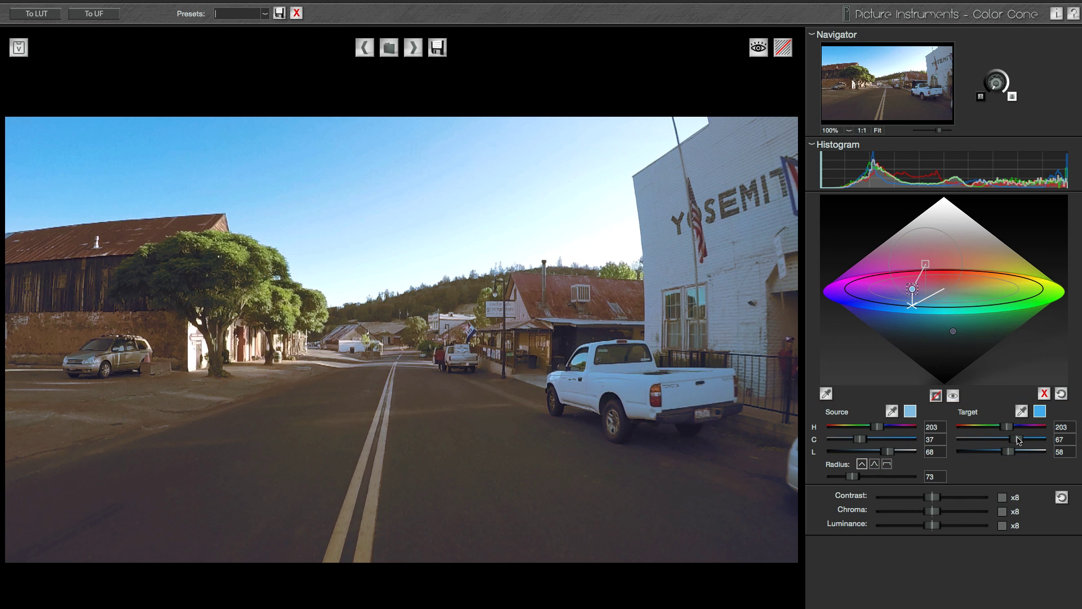
# Step: Sample the green tree foliage, shift its target to hue 54, chroma 64 and luminance 36, and check its affected-colors mask
pyautogui.click(830, 393)
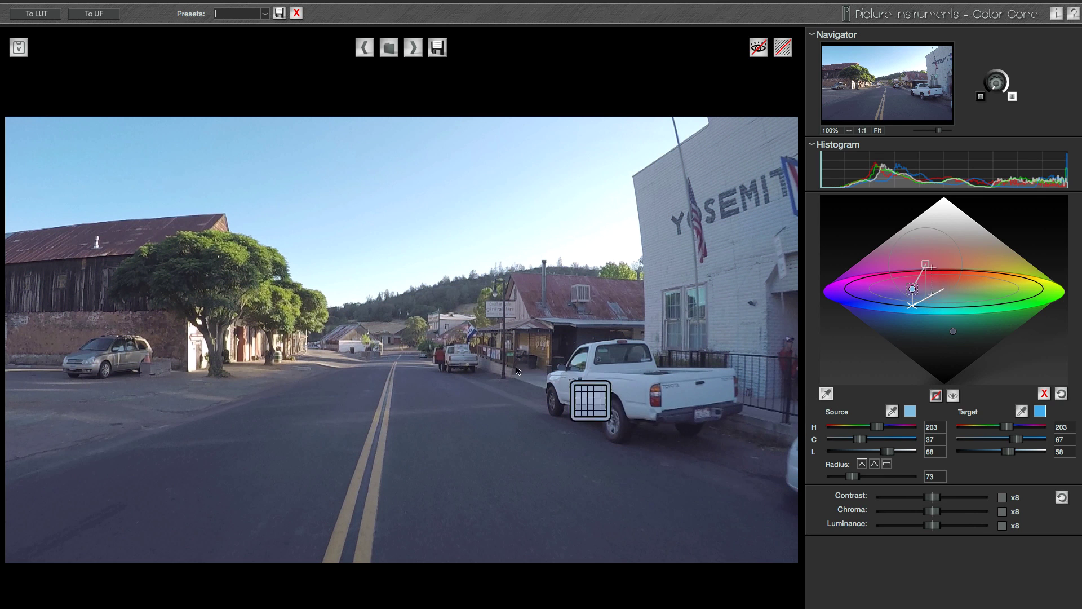
pyautogui.click(284, 288)
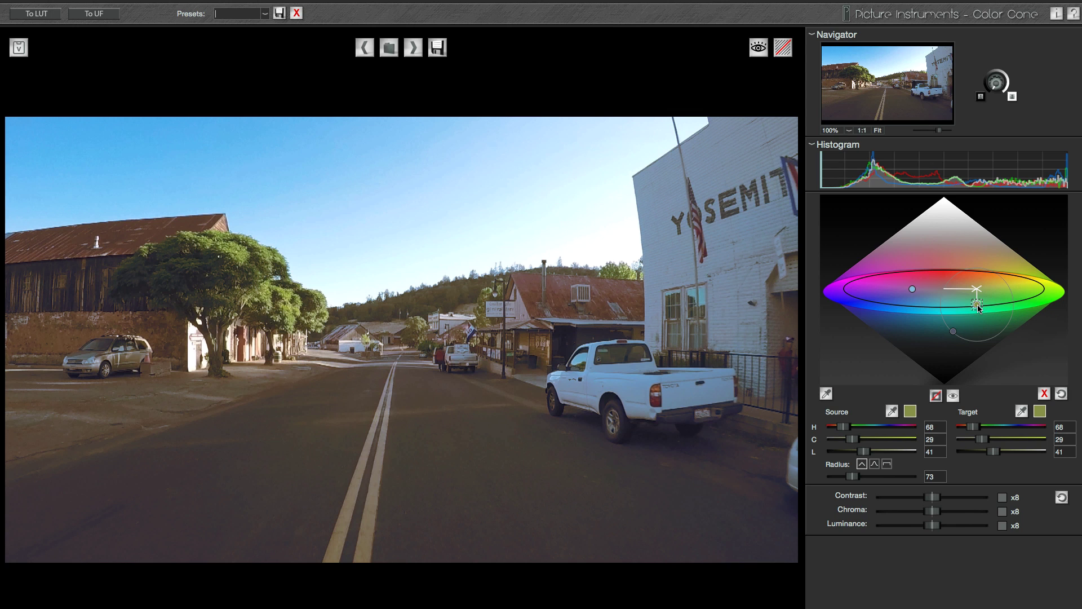
pyautogui.moveTo(978, 304); pyautogui.dragTo(1035, 304)
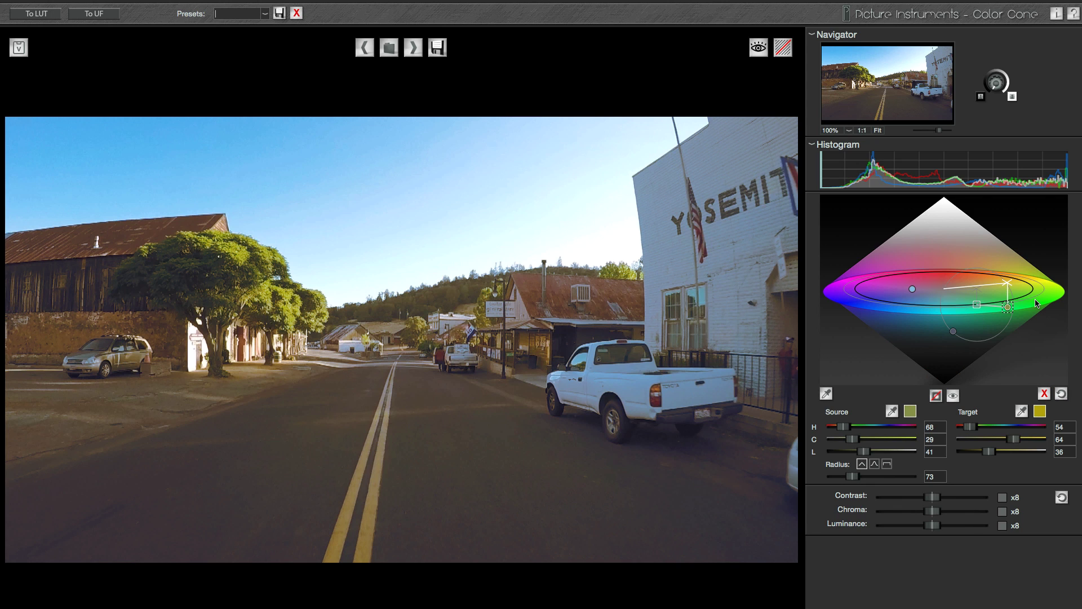
pyautogui.click(936, 397)
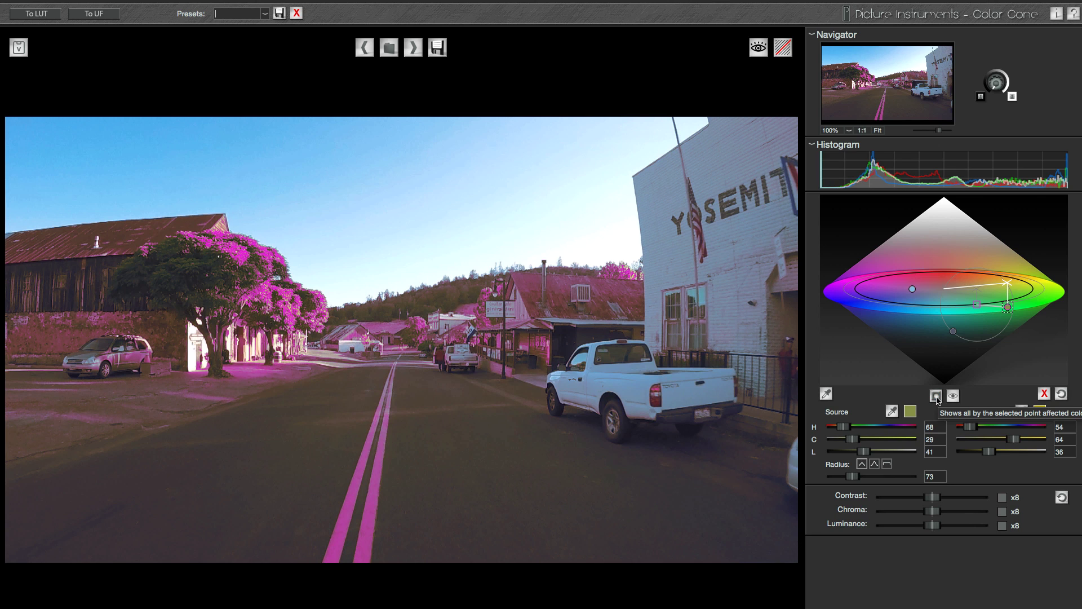
pyautogui.click(936, 397)
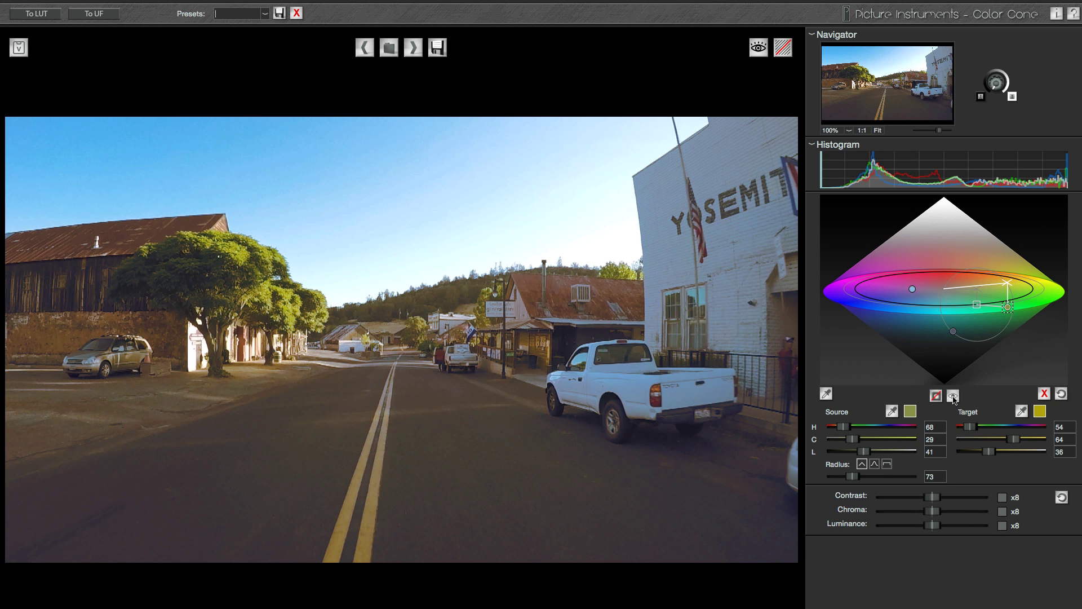
# Step: Compare the frame with and without the foliage color point's adjustment
pyautogui.click(952, 396)
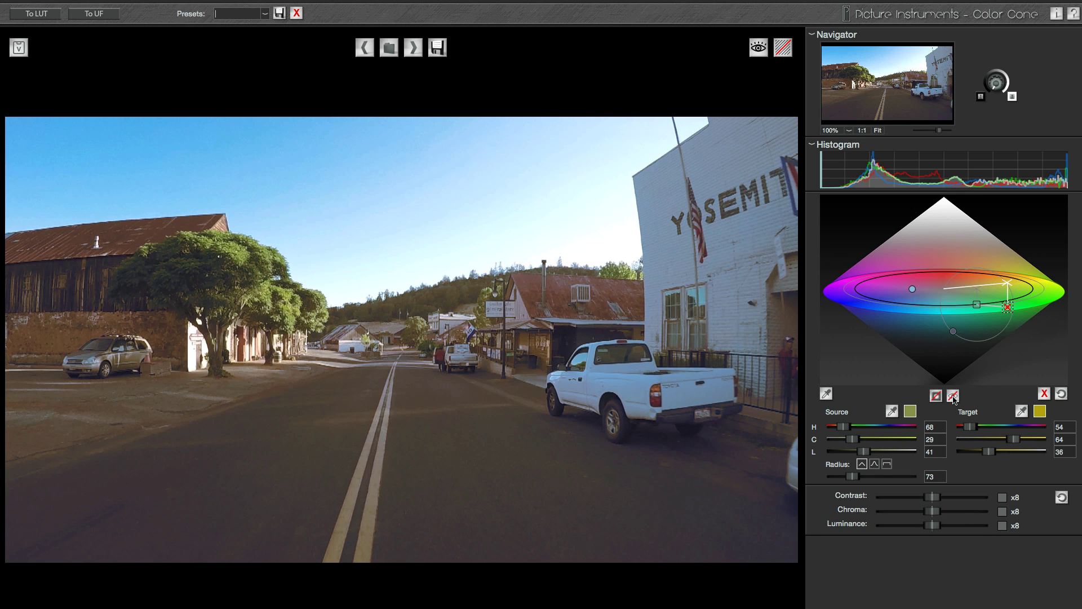
pyautogui.click(953, 397)
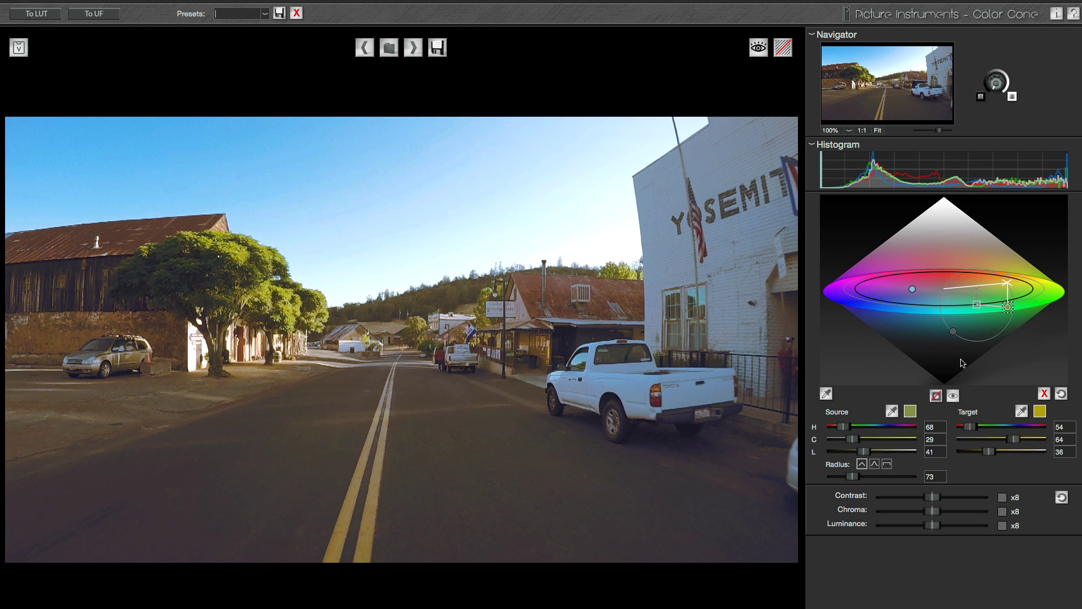
pyautogui.moveTo(976, 304)
pyautogui.mouseDown()
pyautogui.moveTo(977, 295)
pyautogui.moveTo(976, 307)
pyautogui.mouseUp()
# Step: Sample the side of the white pickup truck as a new color point and neutralize its target to hue 0, chroma 0, luminance 62
pyautogui.click(827, 394)
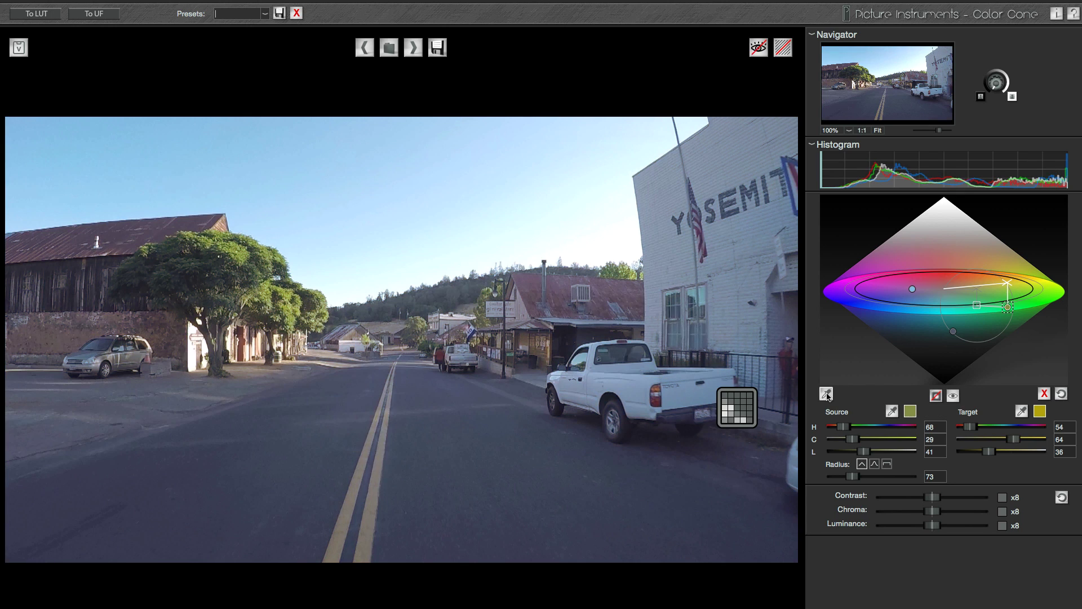
pyautogui.click(635, 377)
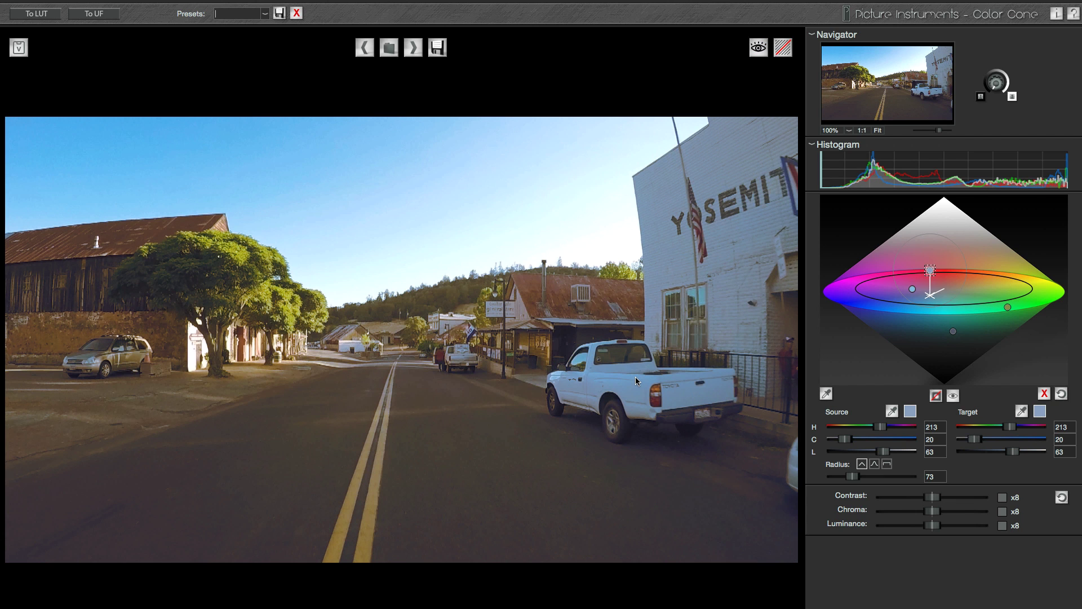
pyautogui.moveTo(975, 440); pyautogui.dragTo(956, 440)
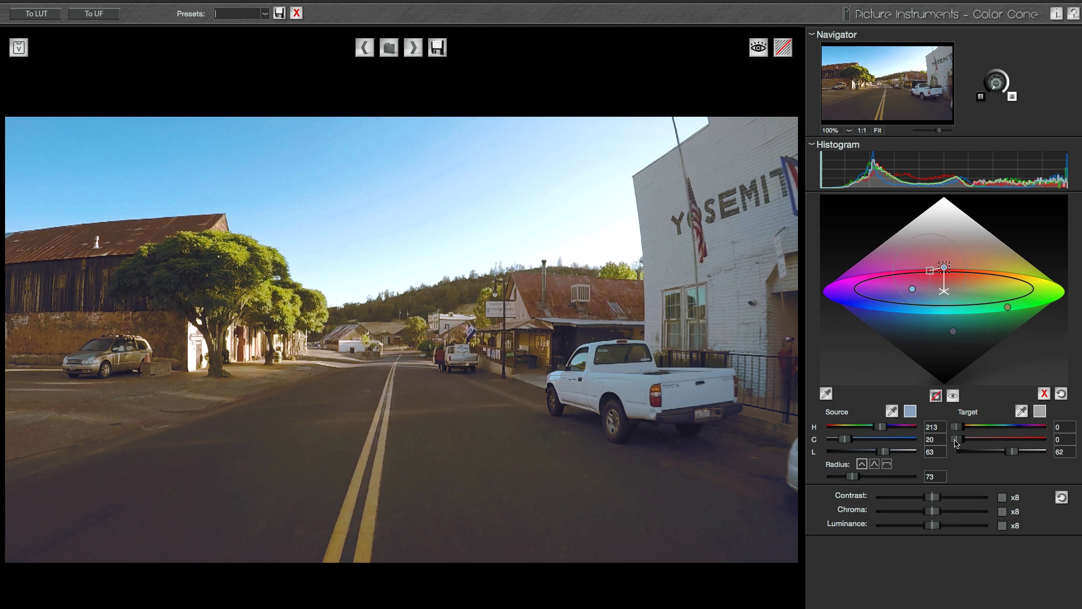
# Step: Try a higher overall contrast with the clipping overlay shown, then reset the contrast and hide the overlay
pyautogui.click(785, 51)
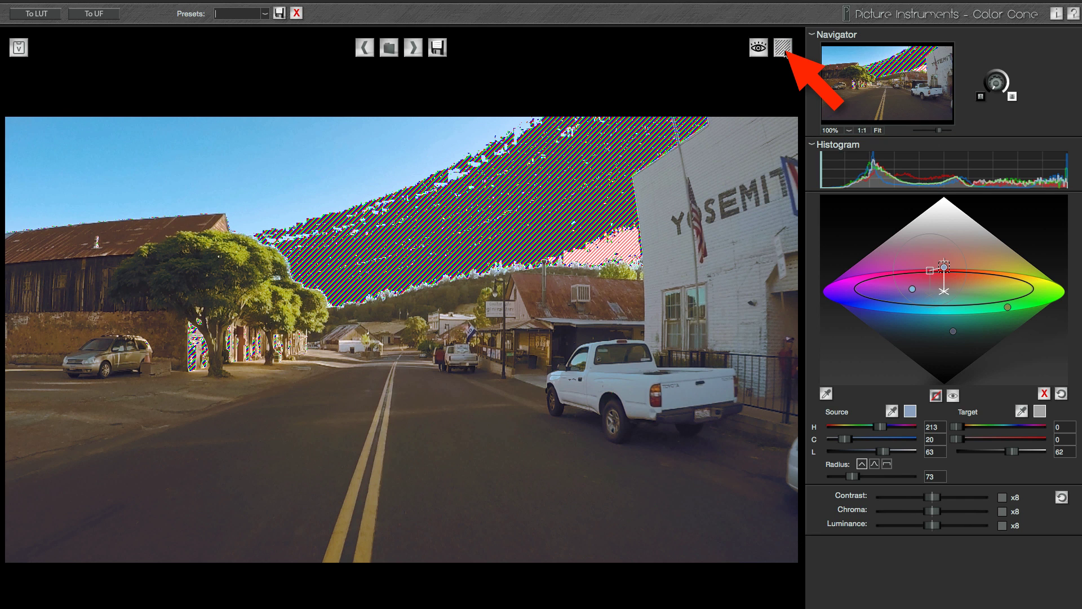
pyautogui.moveTo(933, 497); pyautogui.dragTo(973, 501)
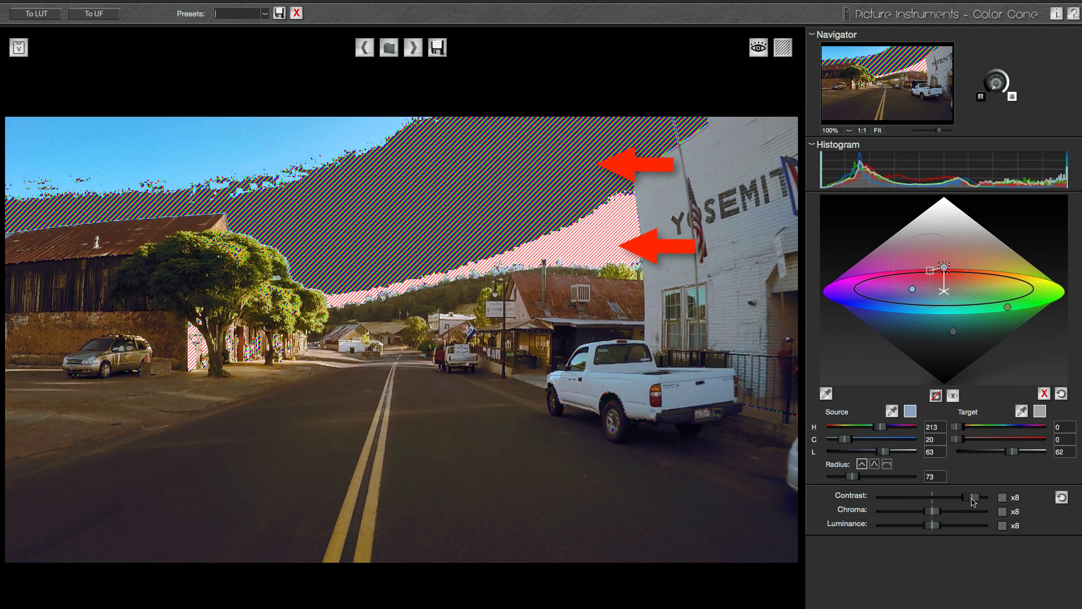
pyautogui.doubleClick(972, 501)
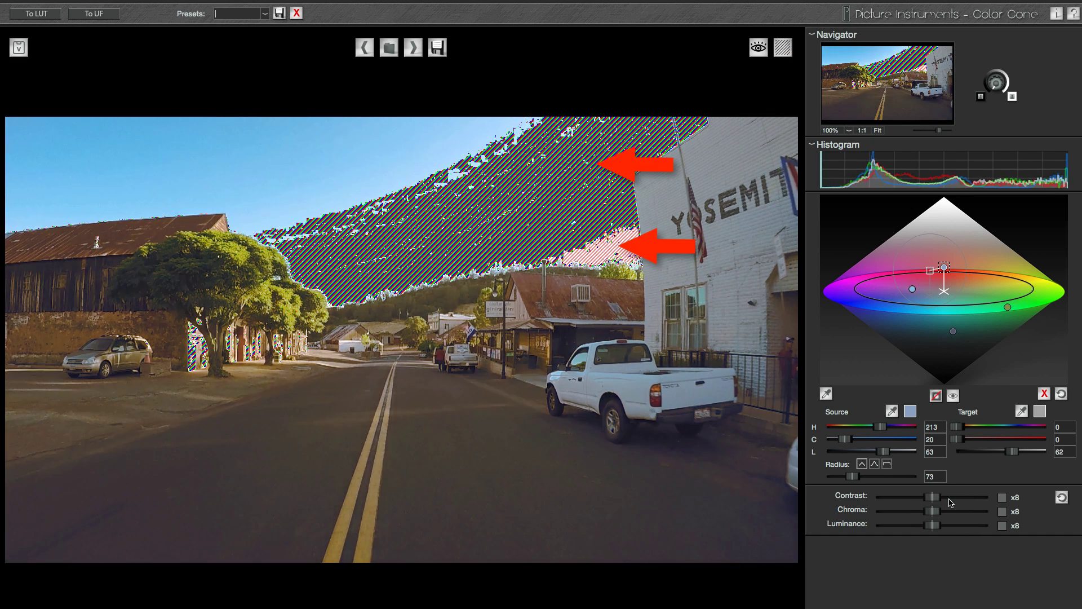
pyautogui.click(785, 47)
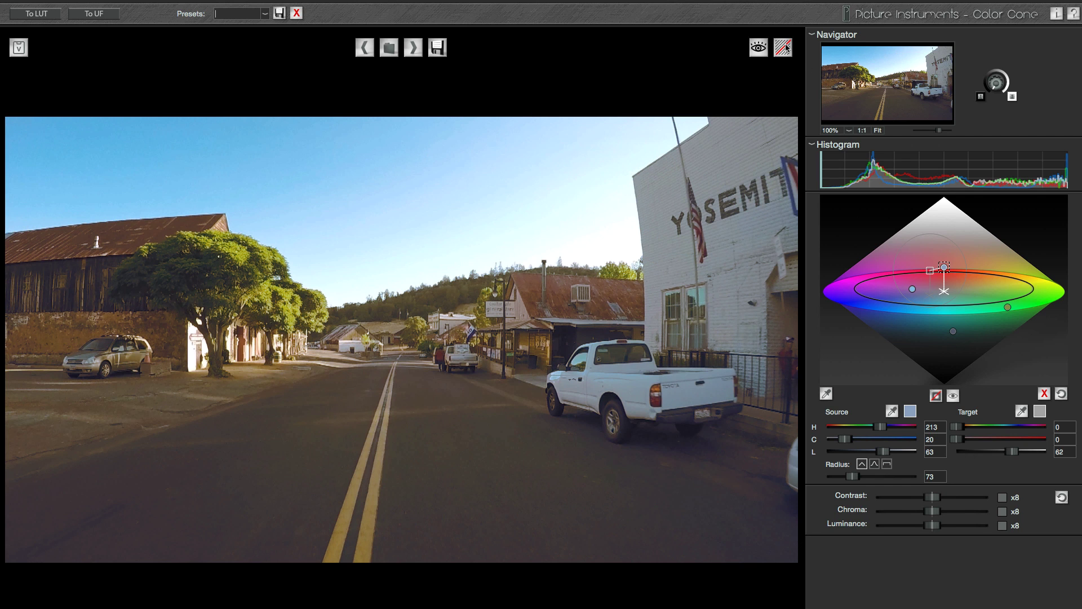
# Step: Raise the overall contrast nearly to maximum, boost chroma and luminance slightly, and save the look as preset "CC Tutorial Road"
pyautogui.moveTo(934, 501); pyautogui.dragTo(986, 504)
pyautogui.moveTo(934, 528); pyautogui.dragTo(945, 514)
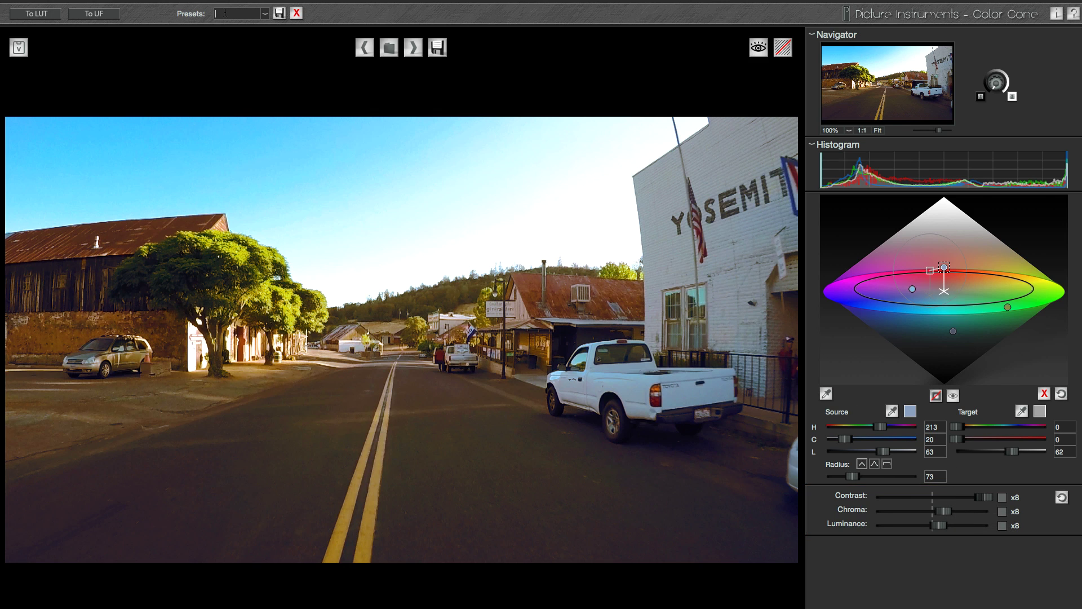
pyautogui.write('CC Tutorial Road')
pyautogui.click(279, 13)
# Step: Reset all color points and global adjustments, and restore the look by loading the "CC Tutorial Road" preset
pyautogui.click(1061, 394)
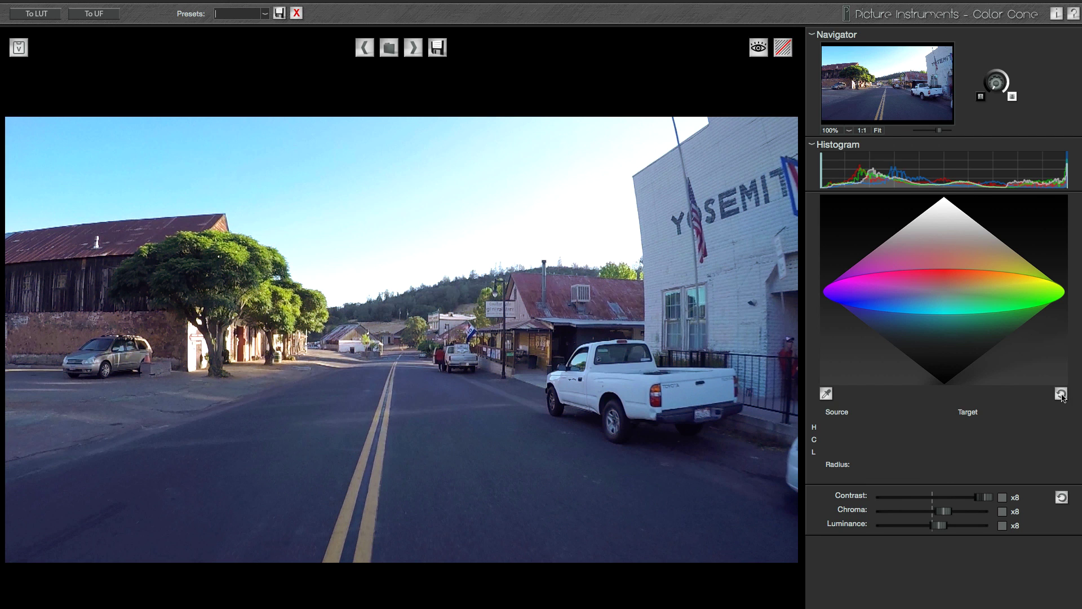
pyautogui.click(1062, 497)
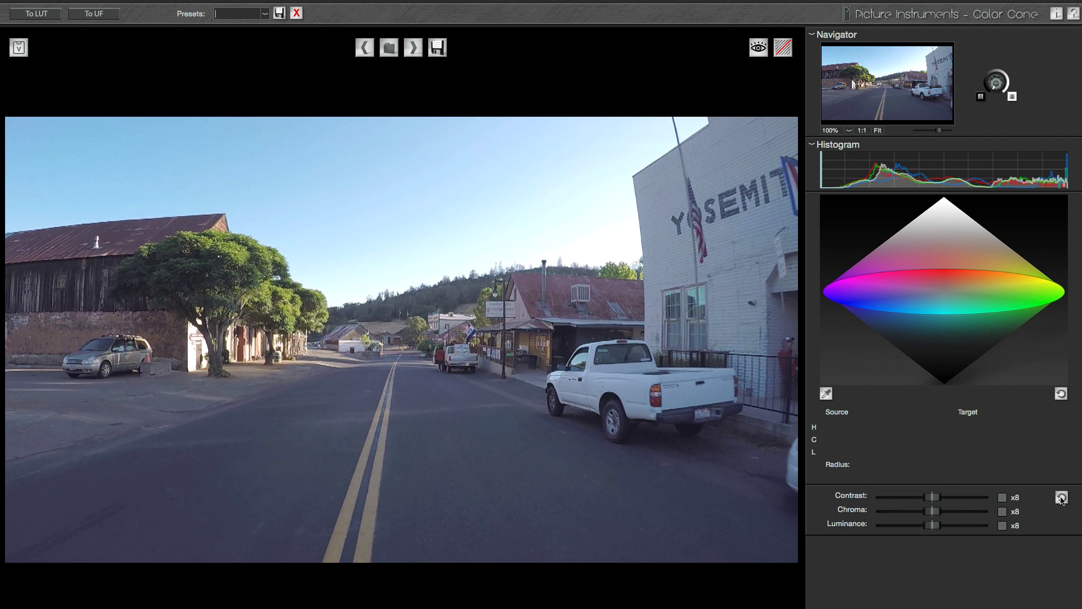
pyautogui.click(265, 14)
pyautogui.click(257, 32)
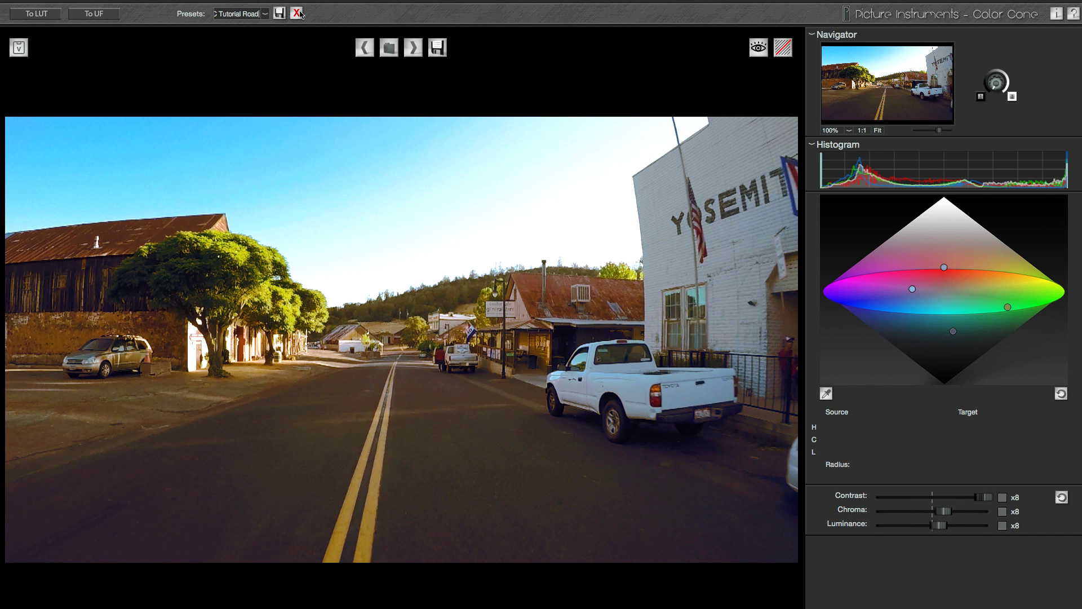
# Step: Delete the "CC Tutorial Road" preset, and view the image saving options without saving
pyautogui.click(298, 13)
pyautogui.click(438, 49)
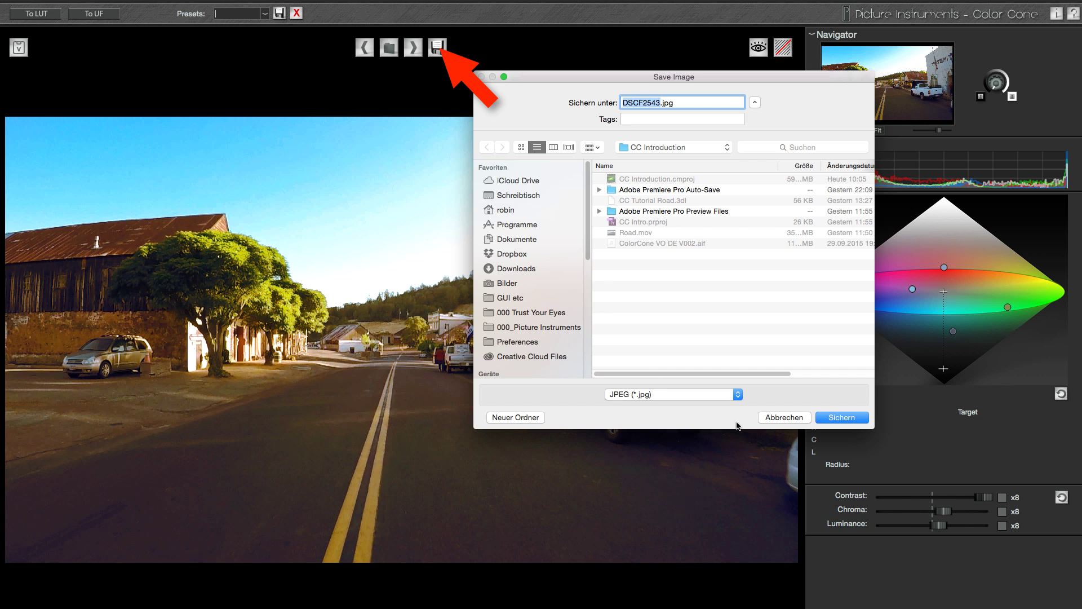
pyautogui.click(784, 418)
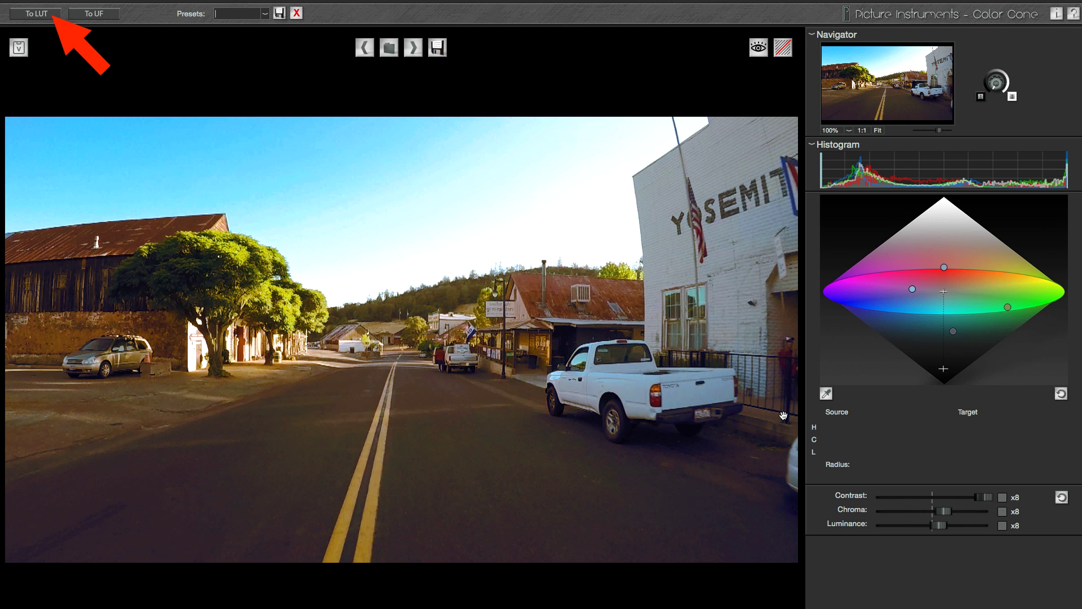
# Step: Export the look as a 3DL LUT named "CC Tutorial Road" into the CC Introduction folder
pyautogui.click(50, 17)
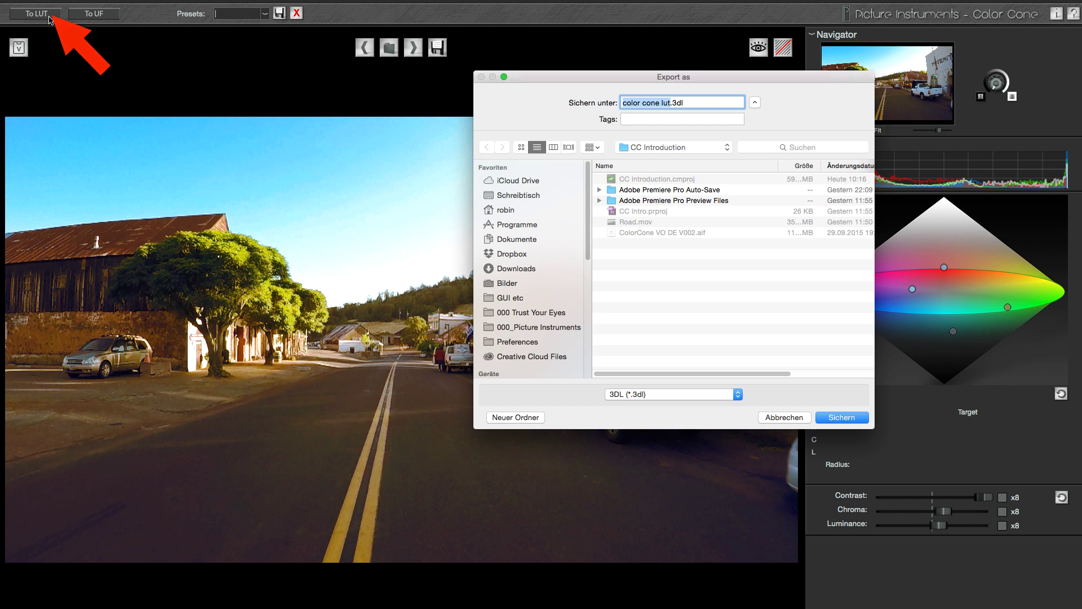
pyautogui.write('CC Tutorial Road')
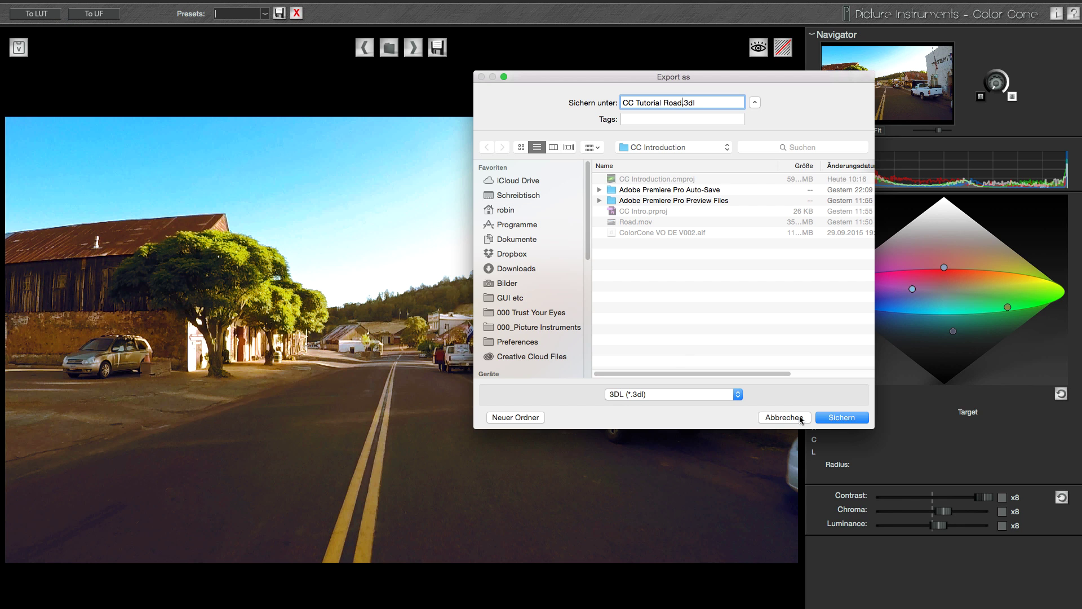
pyautogui.click(834, 418)
# Step: Switch to Premiere Pro, apply the Lumetri effect with the CC Tutorial Road LUT to the Road.mov clip, and play it
pyautogui.press('super+Tab')
pyautogui.press('super+Tab')
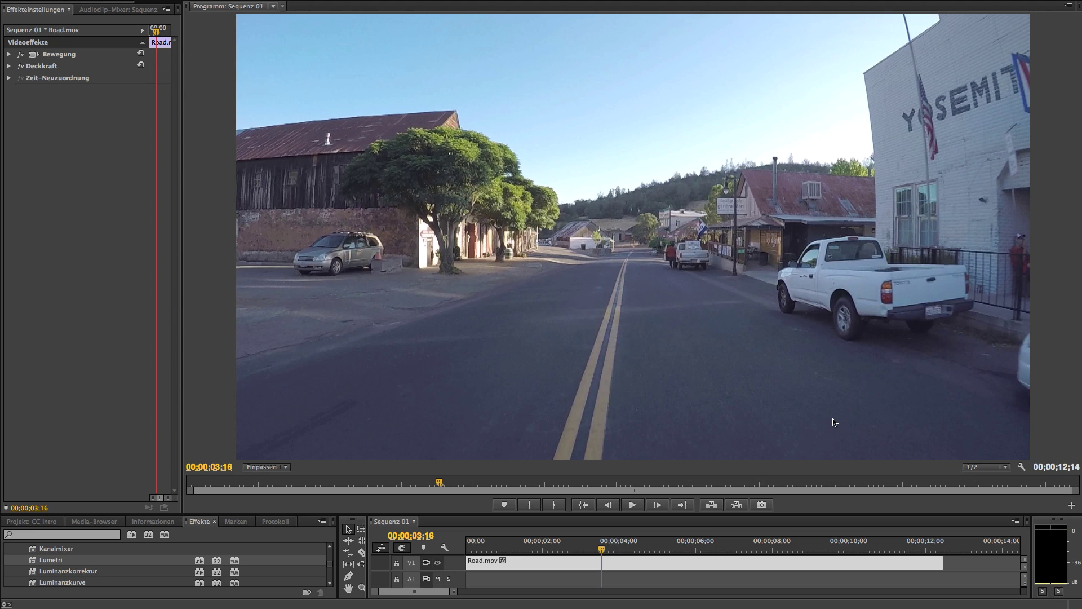
pyautogui.moveTo(50, 561); pyautogui.dragTo(508, 567)
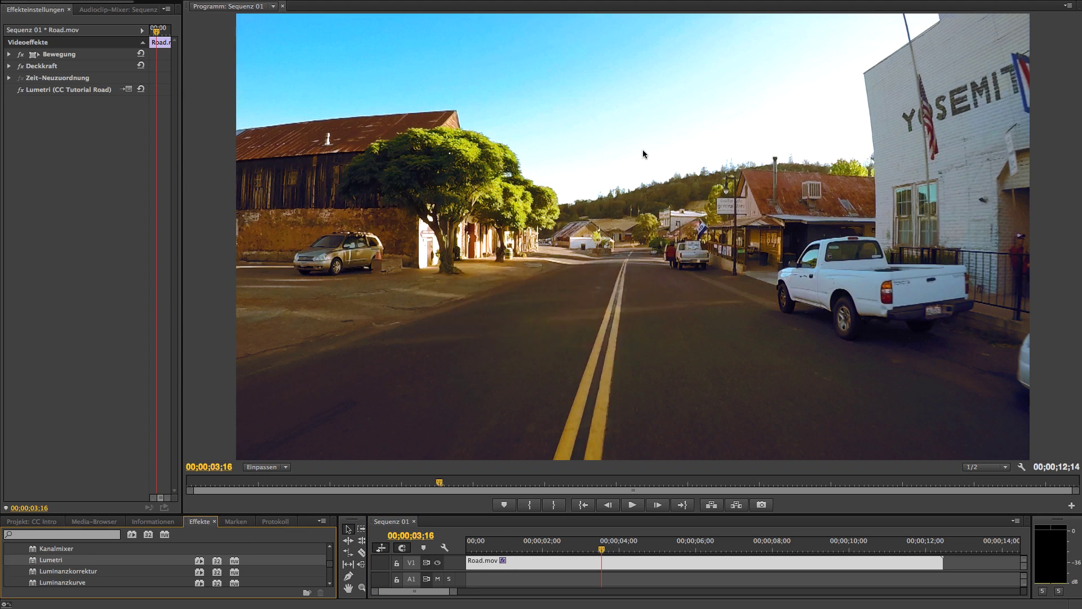
pyautogui.doubleClick(643, 151)
pyautogui.press('space')
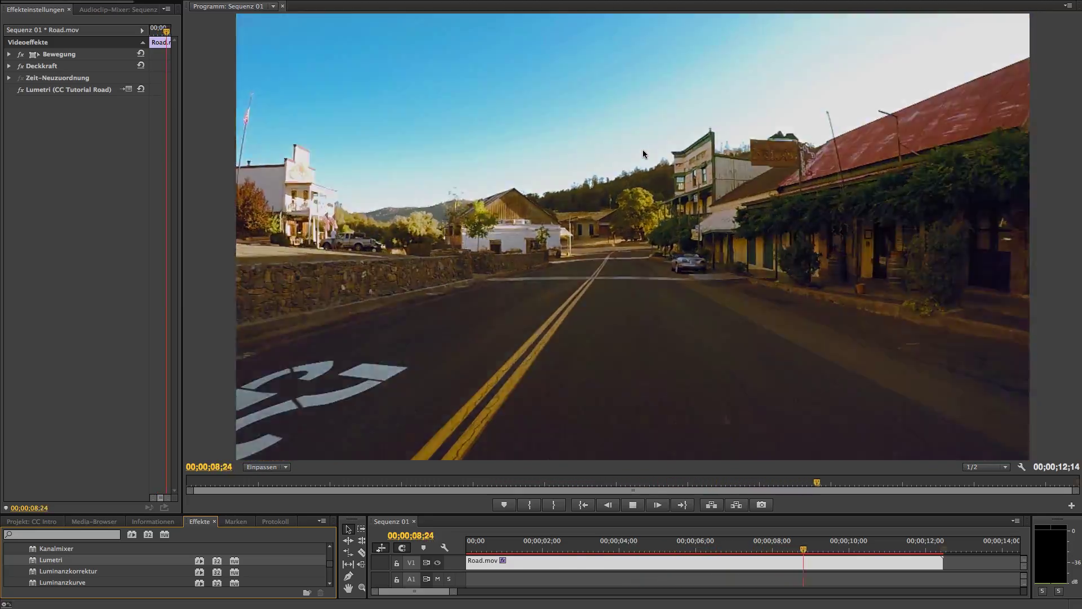
# Step: Switch back to Color Cone, export the look as the filter "CC Tutorial Road.png", and select that filter in Unlimited Filters
pyautogui.press('super+Tab')
pyautogui.press('super+Tab')
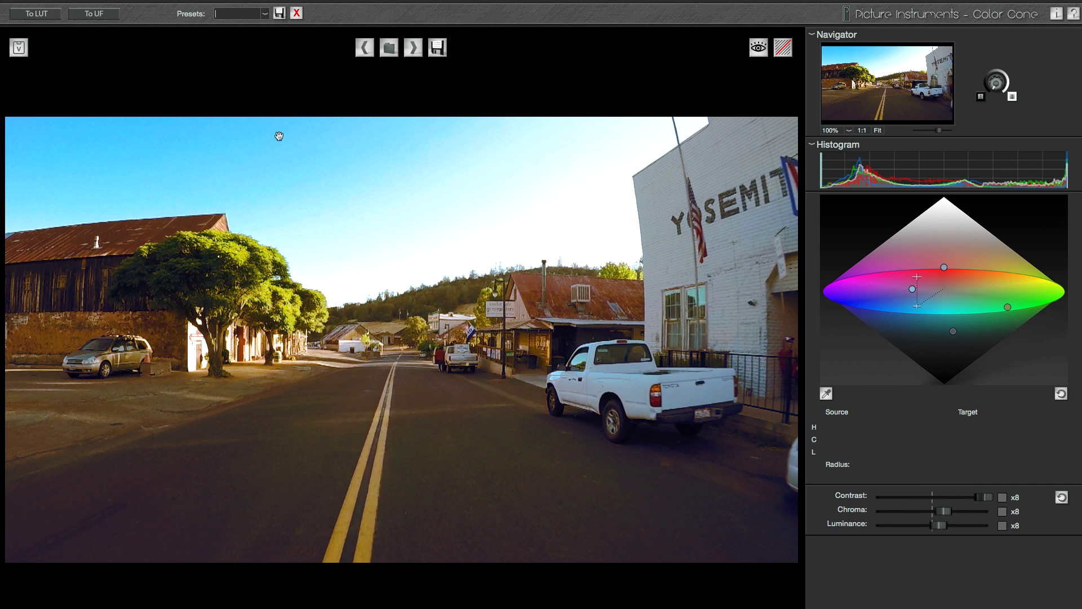
pyautogui.click(106, 16)
pyautogui.write('CC Tutorial ')
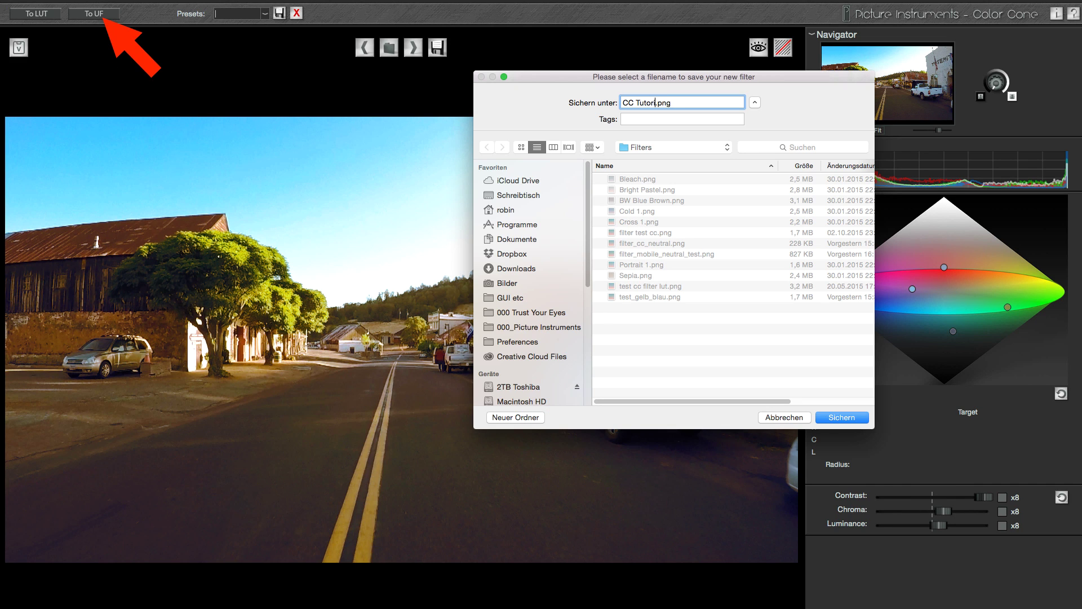
pyautogui.write('Road')
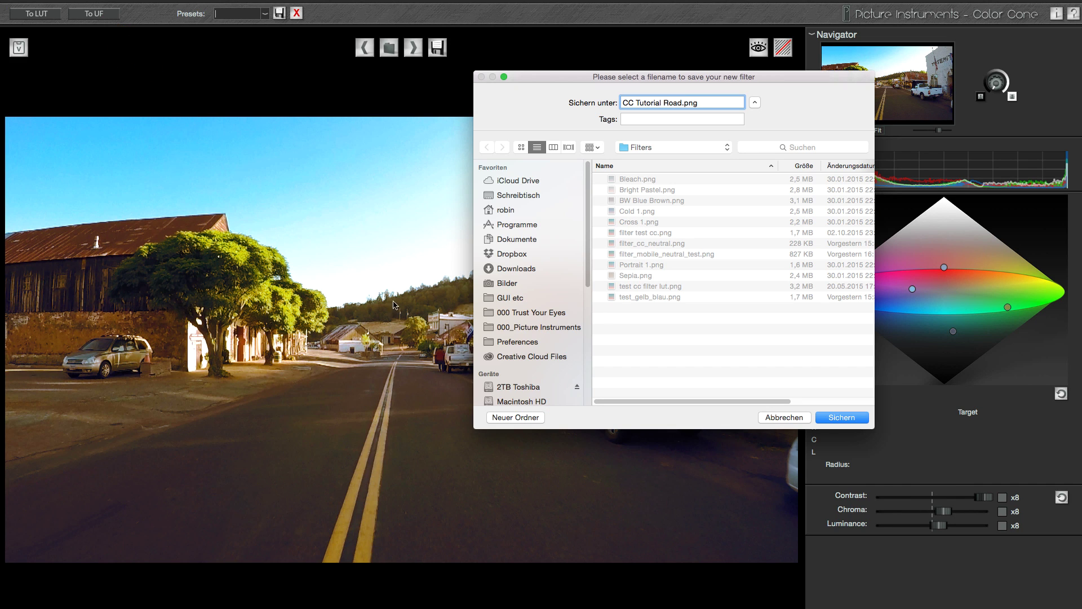
pyautogui.click(830, 419)
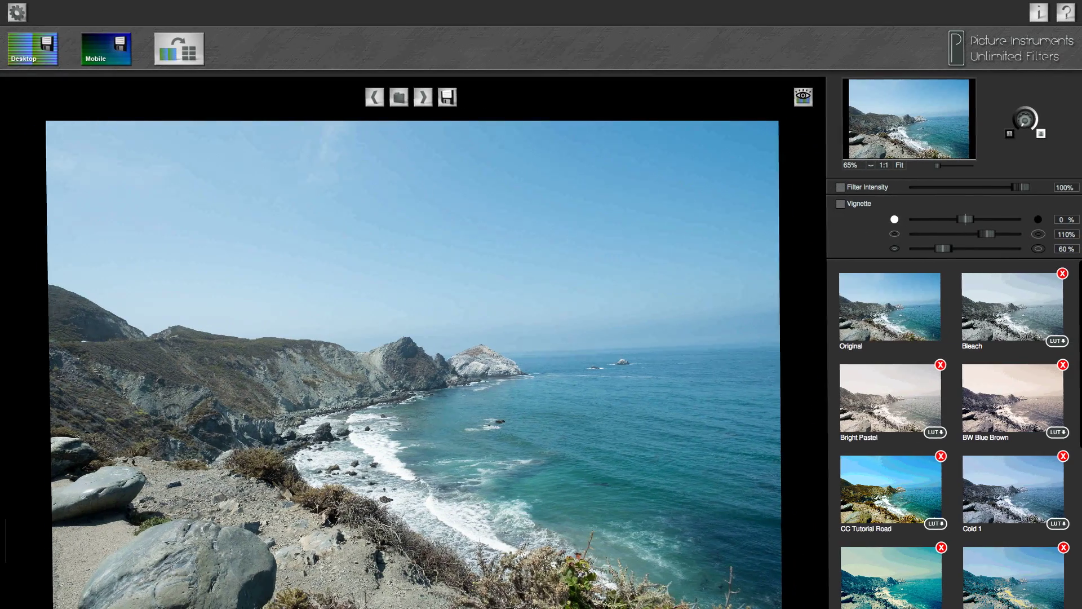
pyautogui.click(881, 501)
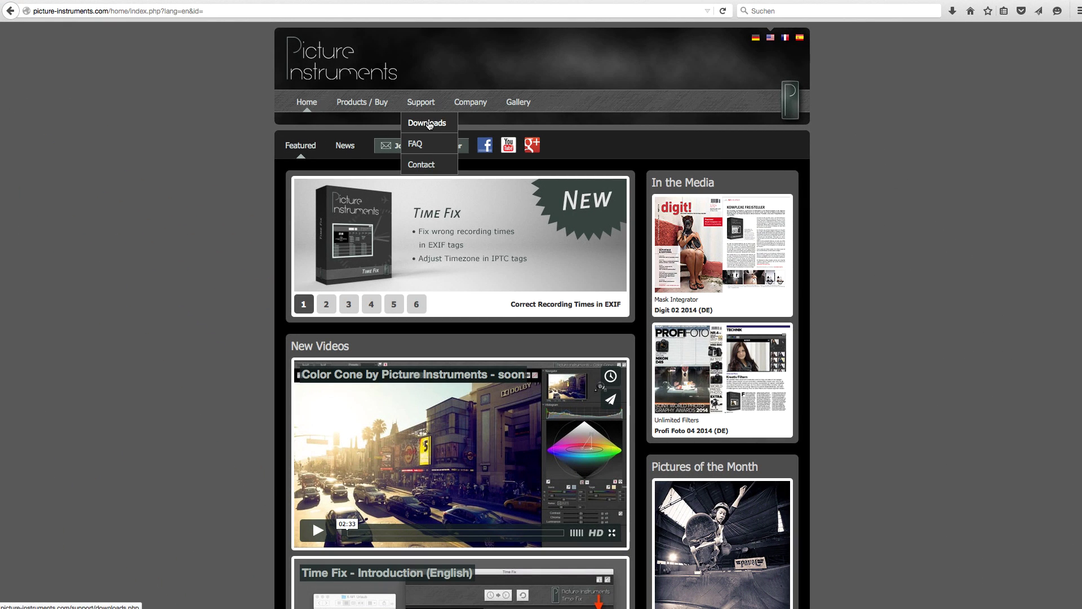
# Step: On the Picture Instruments website's downloads page, request the Mac installer link for Color Cone using the contact e-mail
pyautogui.click(429, 123)
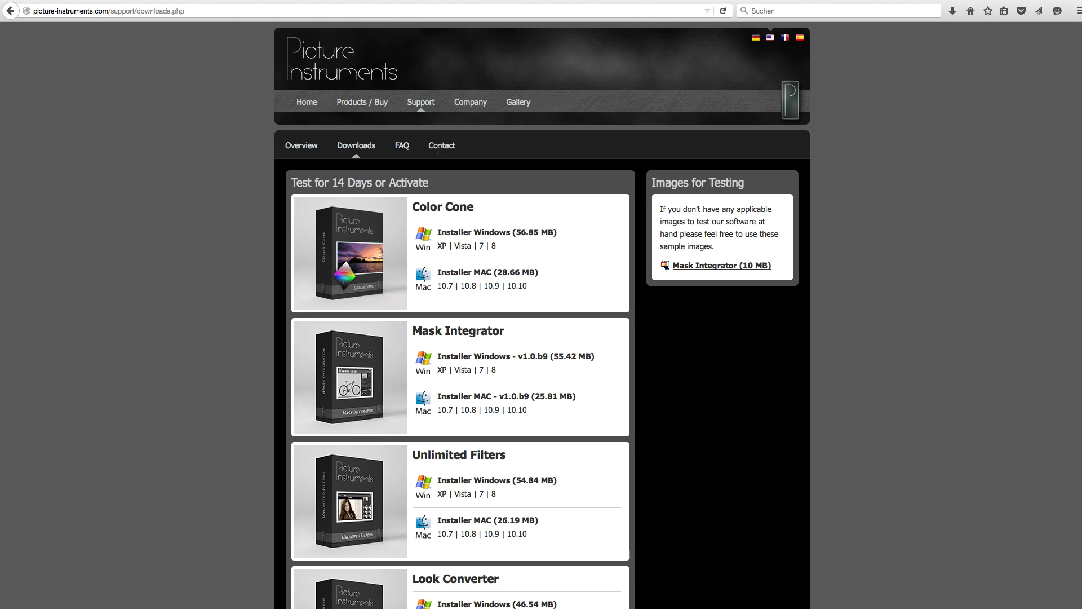
pyautogui.click(453, 272)
pyautogui.write('contac')
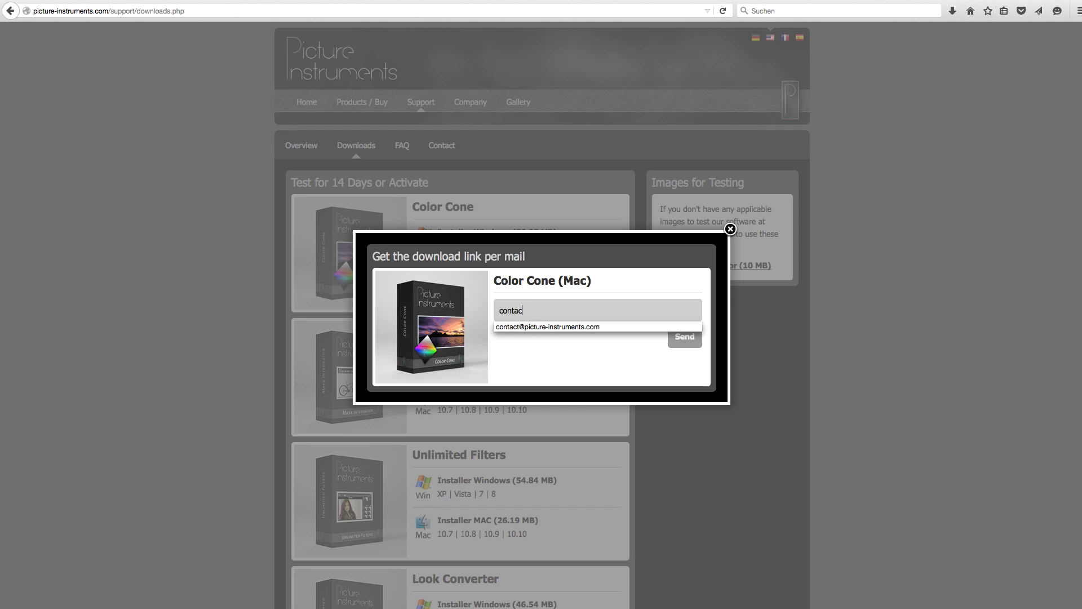
pyautogui.click(510, 326)
pyautogui.click(683, 336)
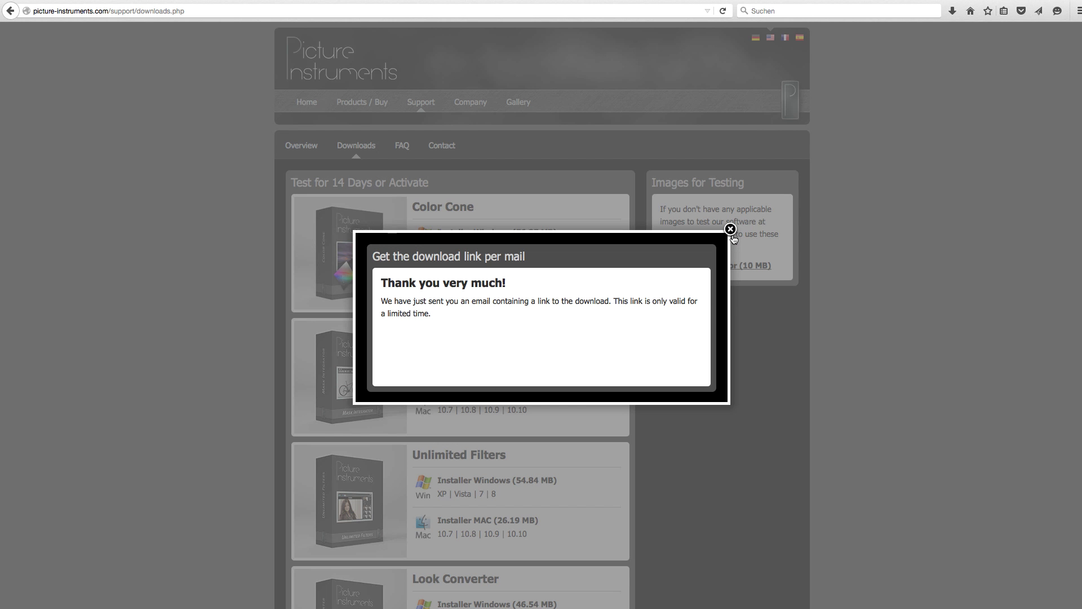
# Step: In Color Cone, set the street photo color point's source luminance to 55 and its target chroma to 24
pyautogui.moveTo(901, 450); pyautogui.dragTo(878, 451)
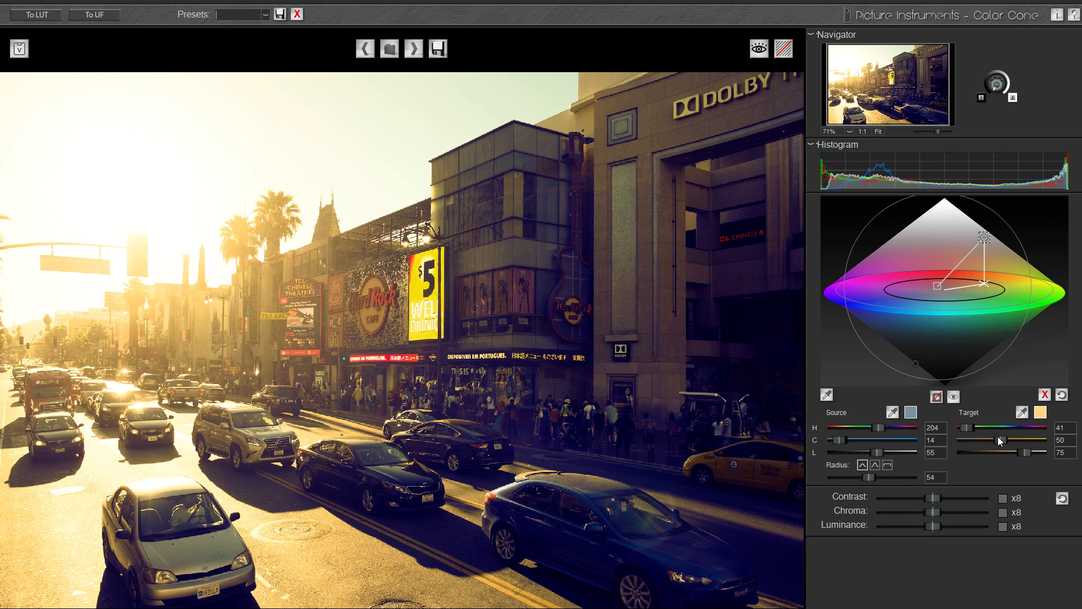
pyautogui.moveTo(998, 437); pyautogui.dragTo(979, 437)
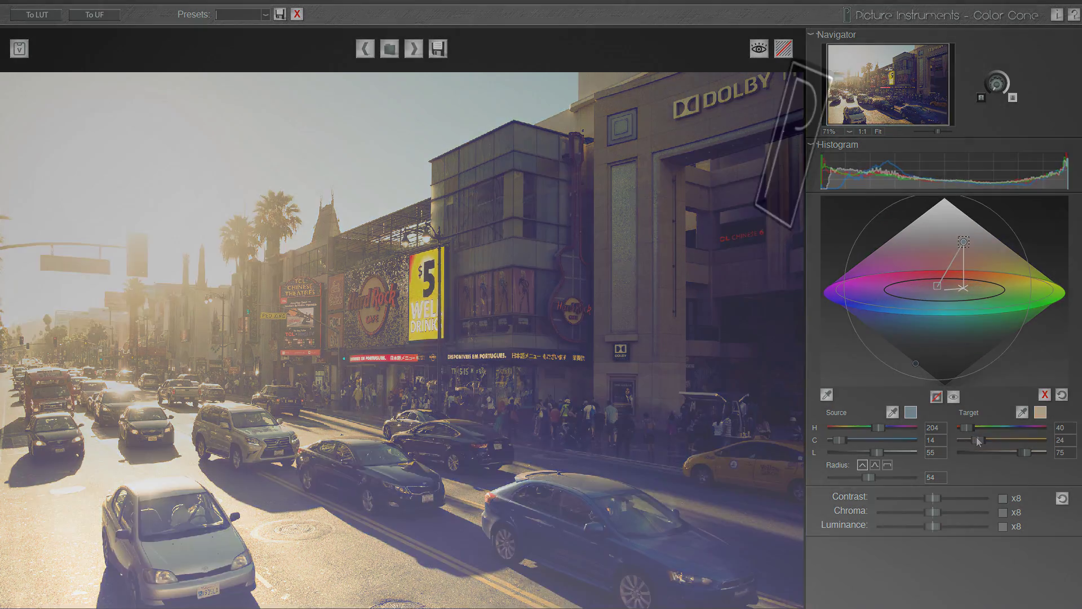